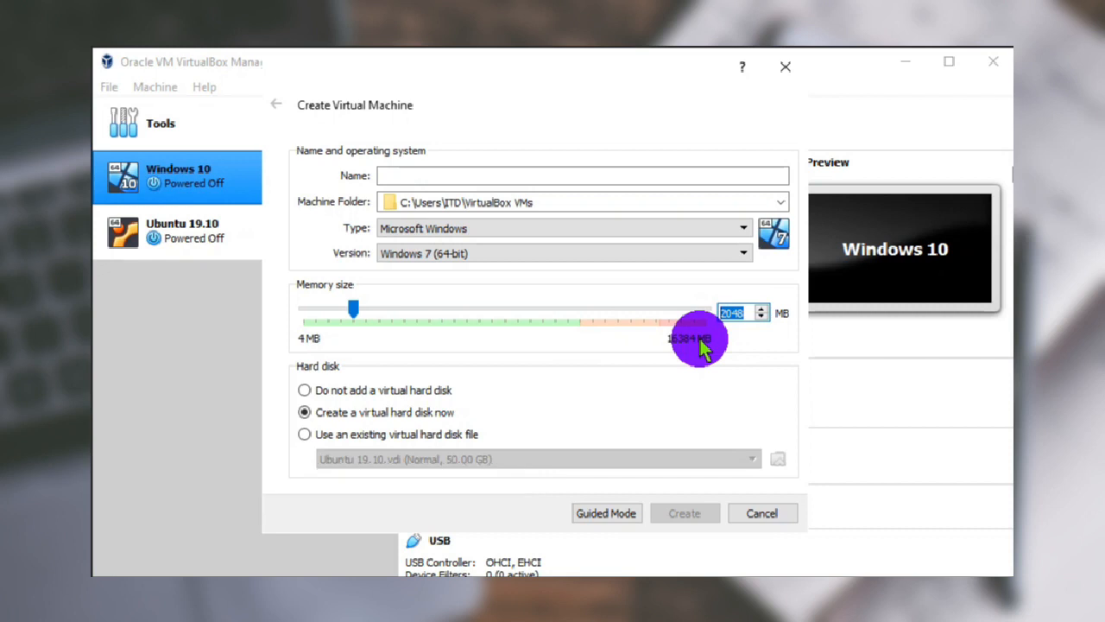
Name the virtual machine ITDMac, with type Mac OS X and version Mac OS X (64-bit).
click(506, 172)
text(I)
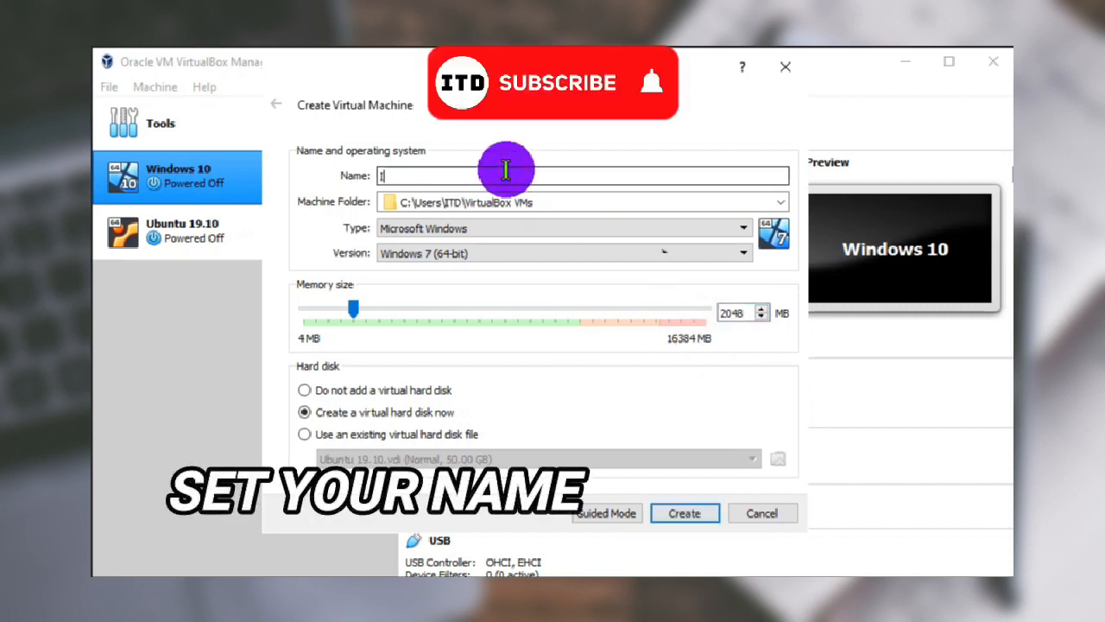
text(TDMac)
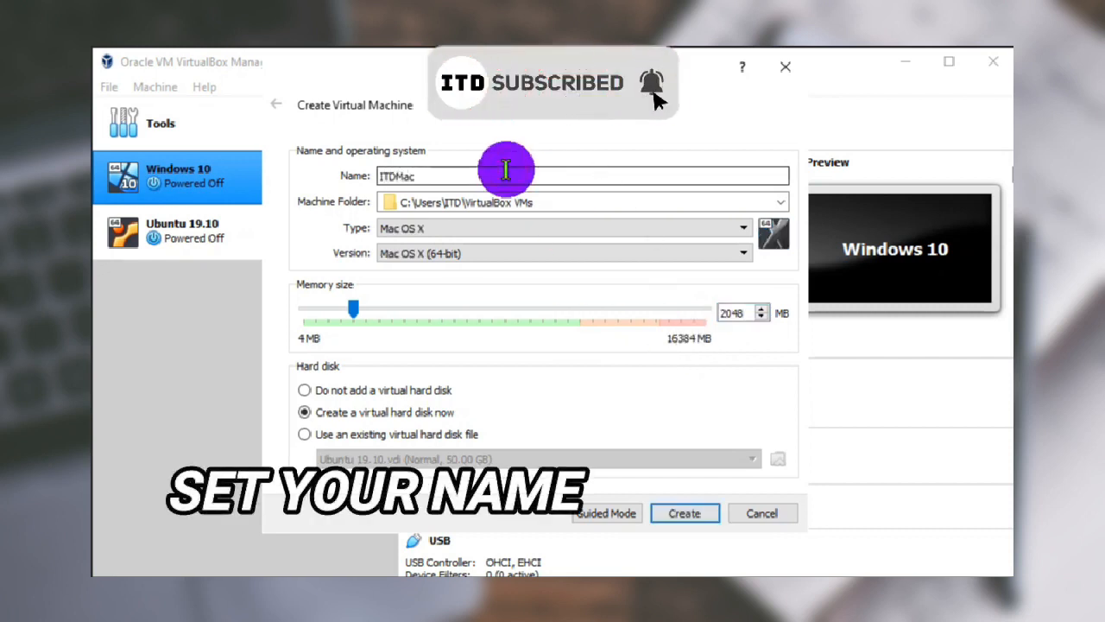
click(493, 252)
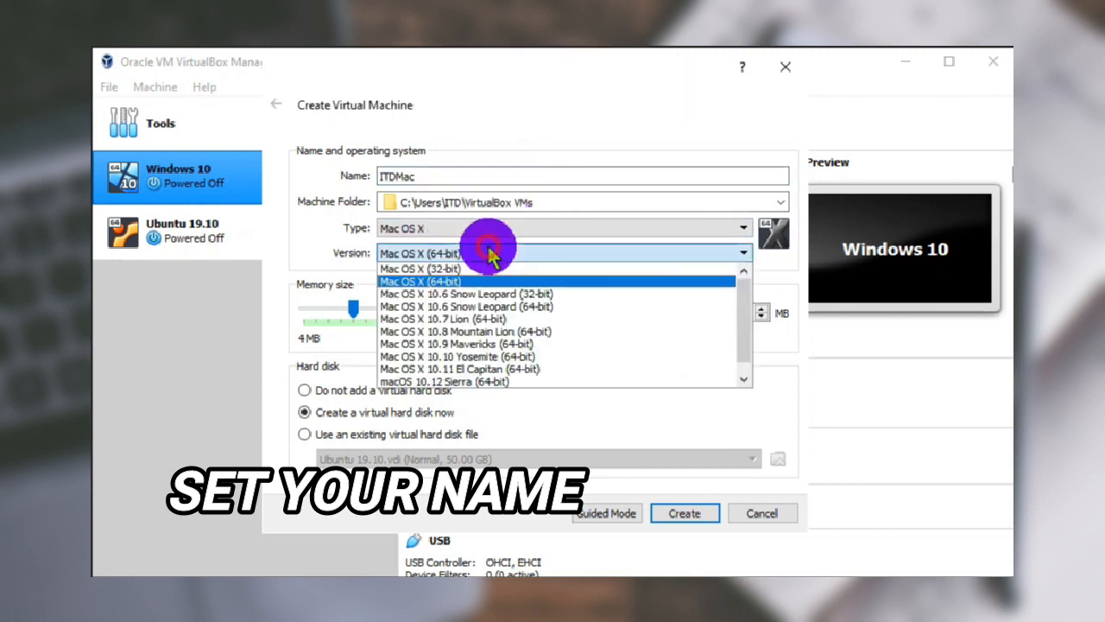
click(471, 281)
click(408, 227)
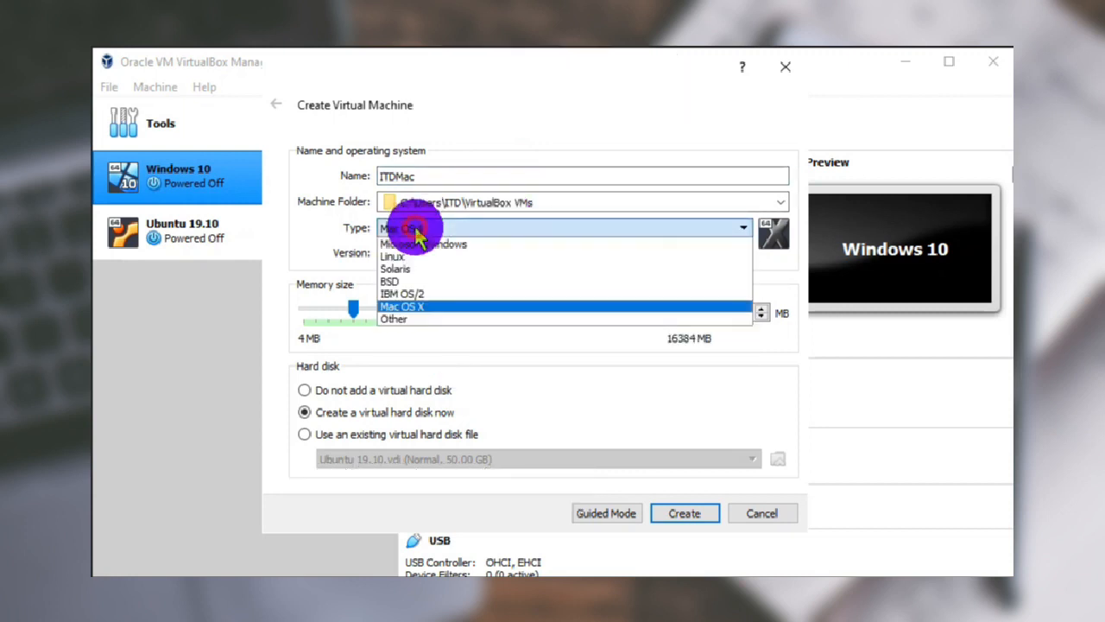
click(418, 307)
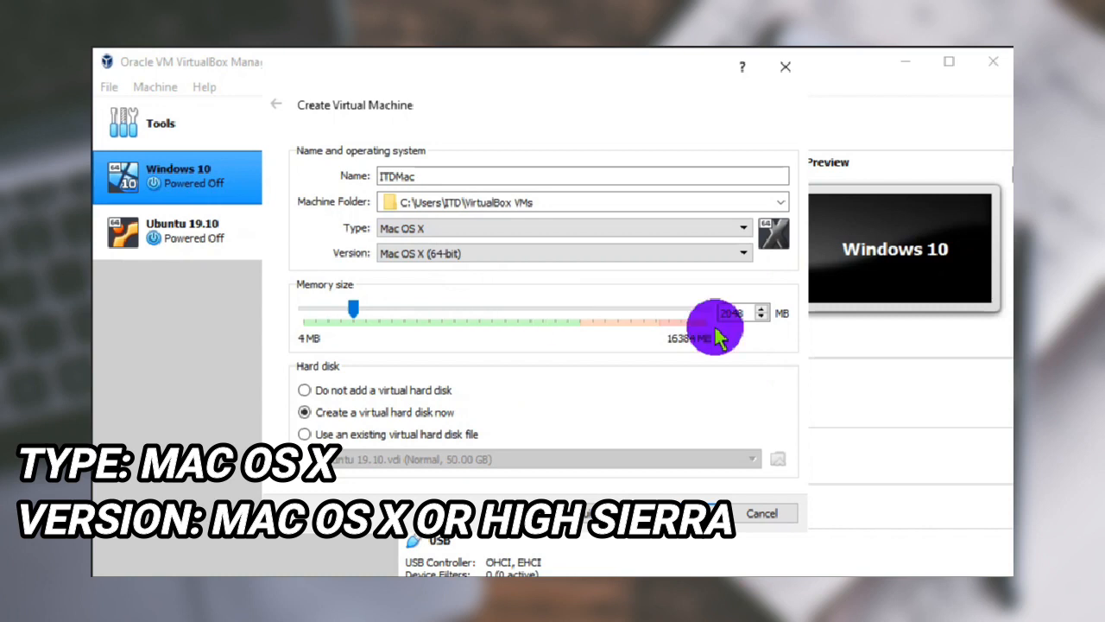
Set the virtual machine's memory size to 4096 MB.
key(Tab)
text(40)
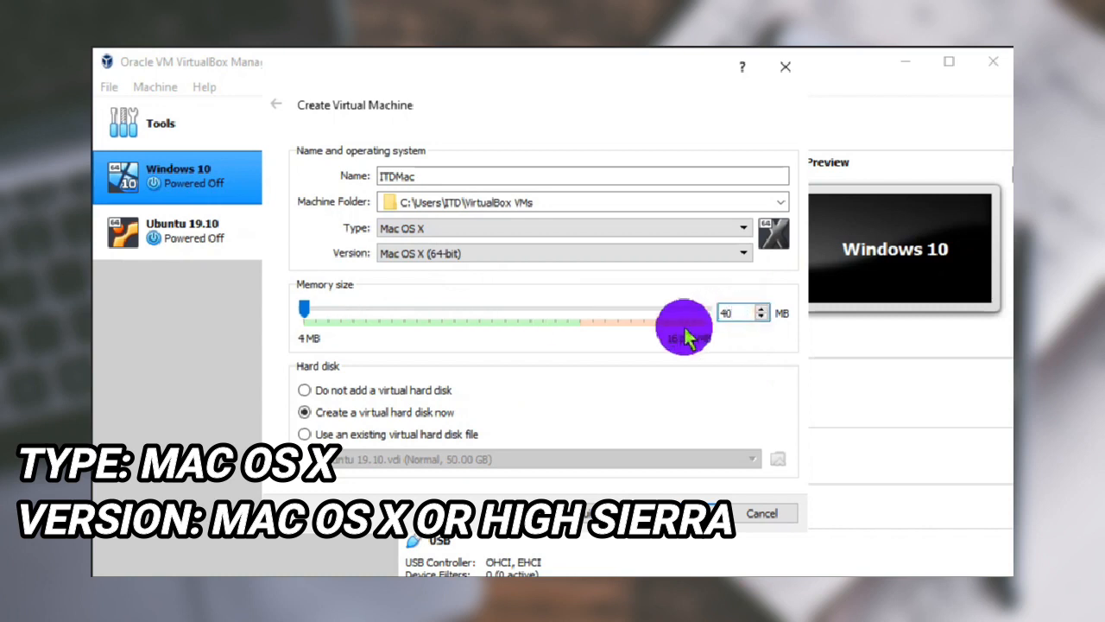
text(96)
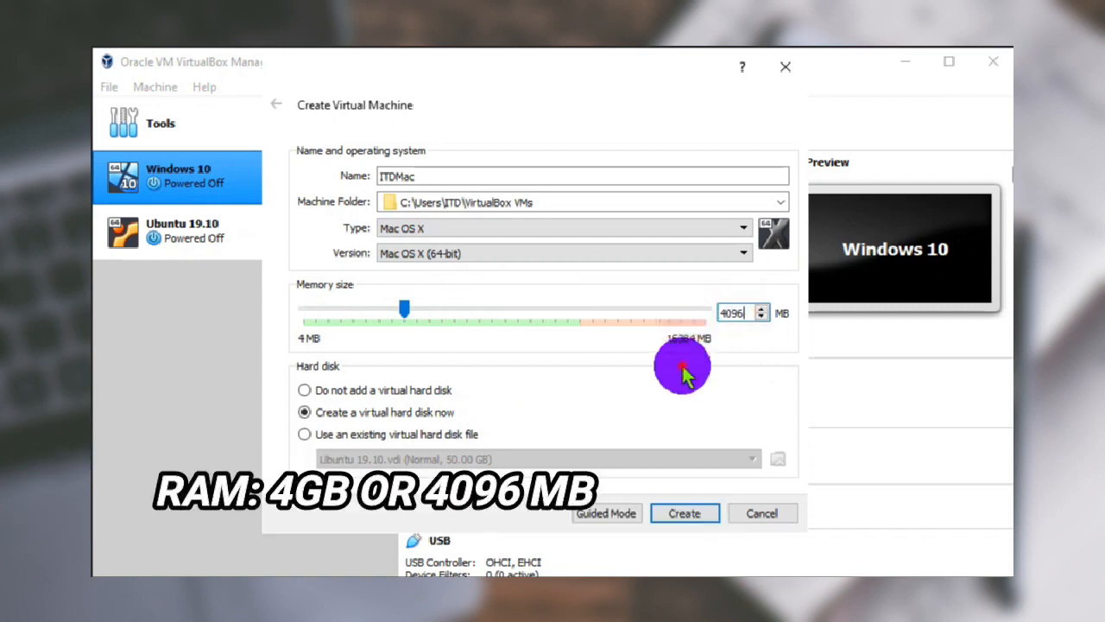
Opt for an existing virtual hard disk and add macOS Catalina Virtual Disk Image from F:\Installers\macOS\Create Catalina Virtual Disk Image.
click(412, 438)
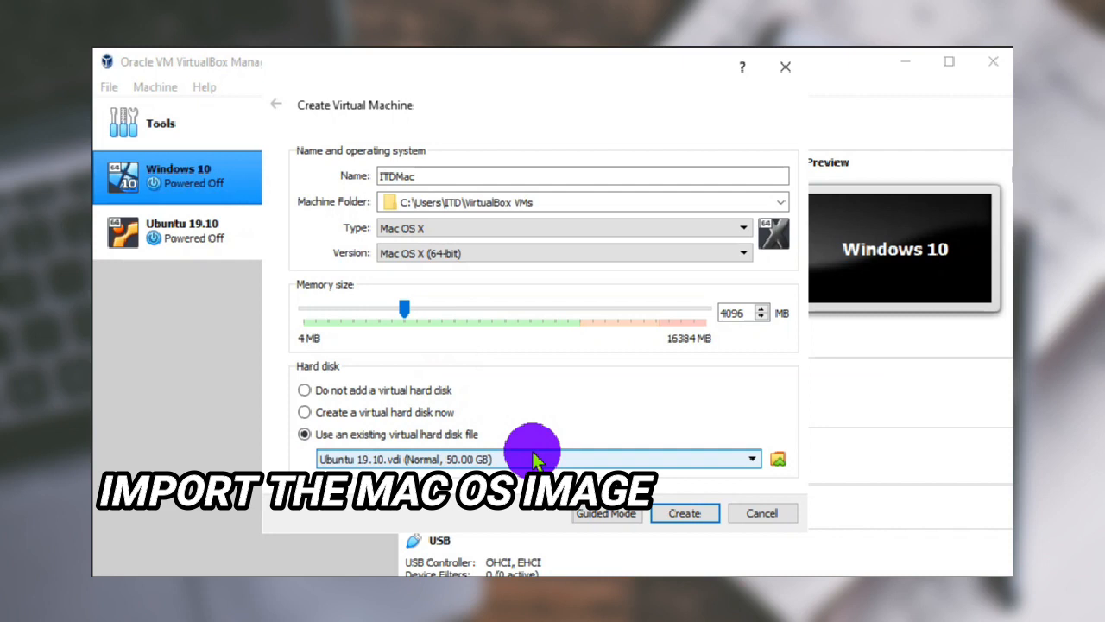
click(778, 458)
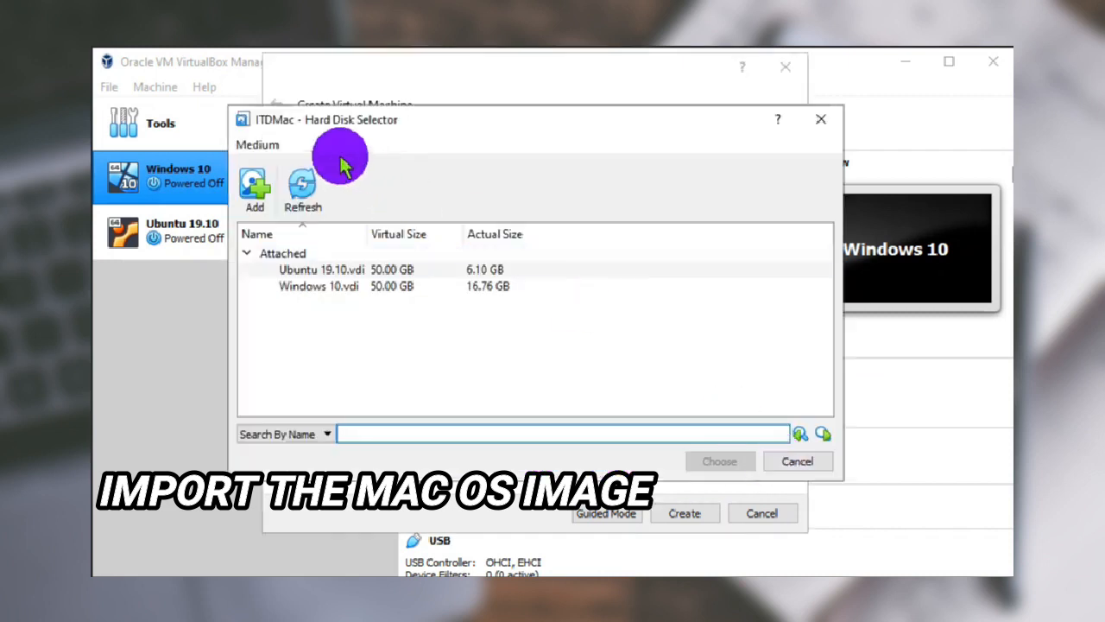
drag(322, 121, 388, 150)
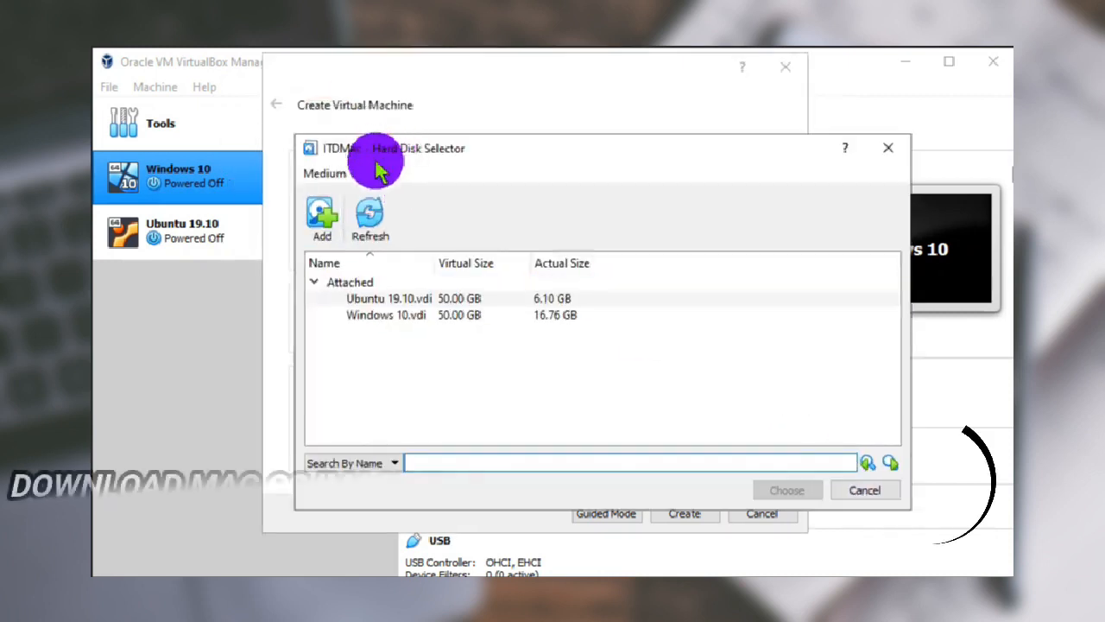
click(325, 225)
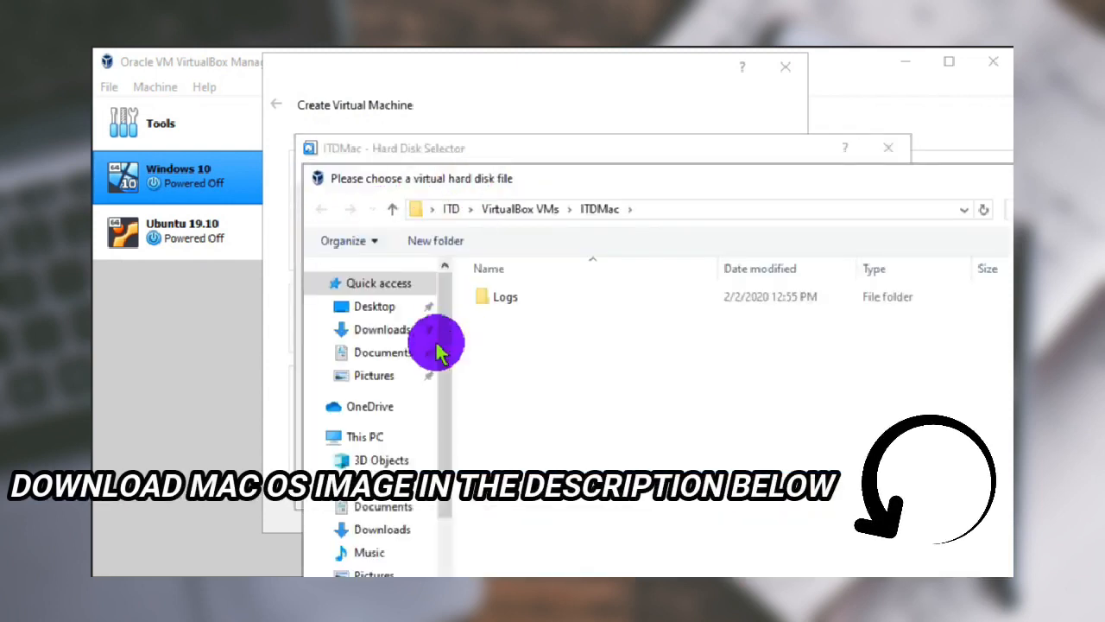
scroll(370, 407, down, 1)
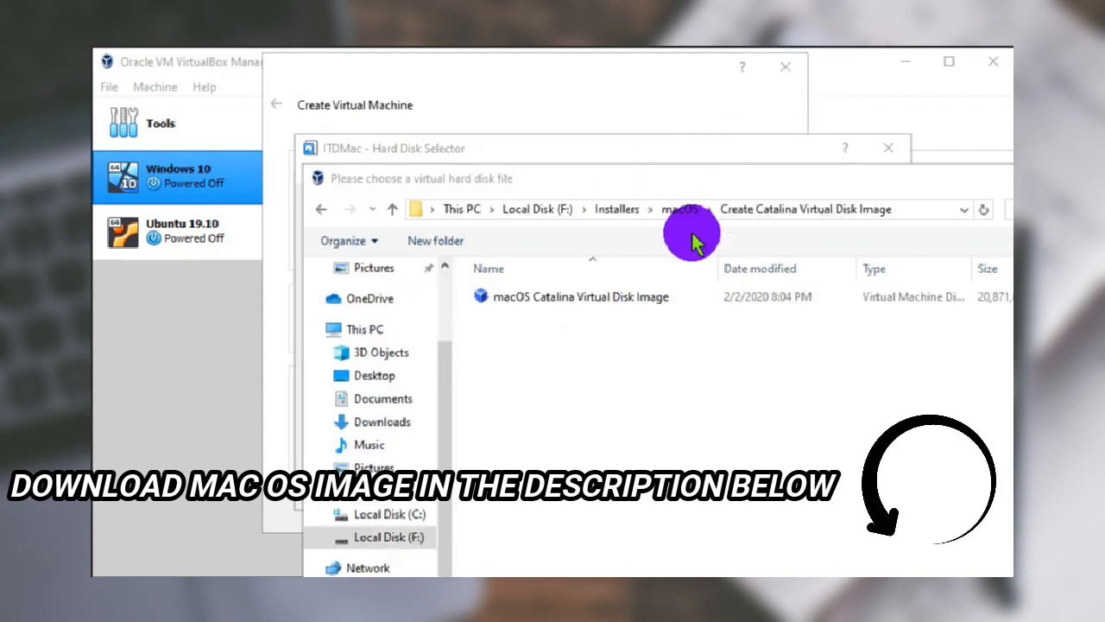
click(592, 307)
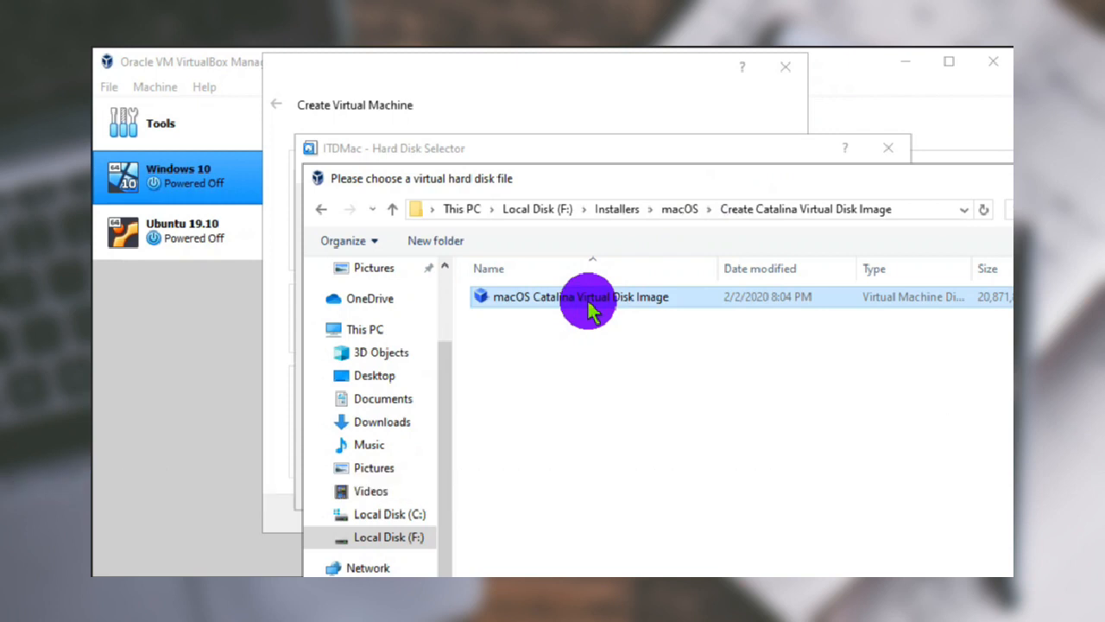
double_click(590, 306)
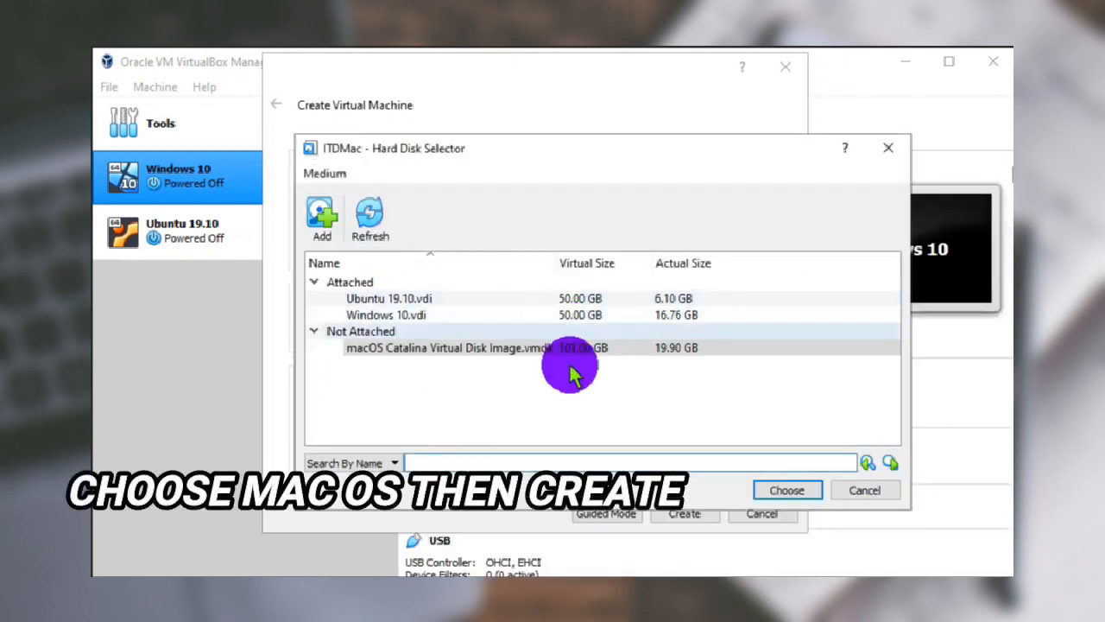
Choose macOS Catalina Virtual Disk Image.vmdk as the hard disk and create the virtual machine.
click(708, 352)
click(778, 489)
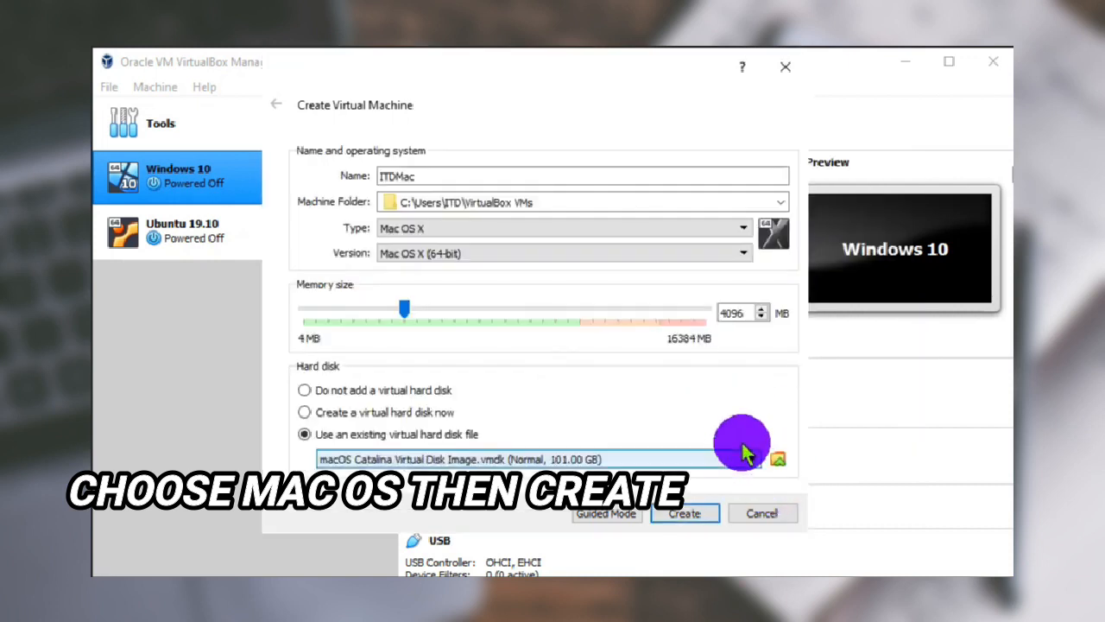
click(684, 515)
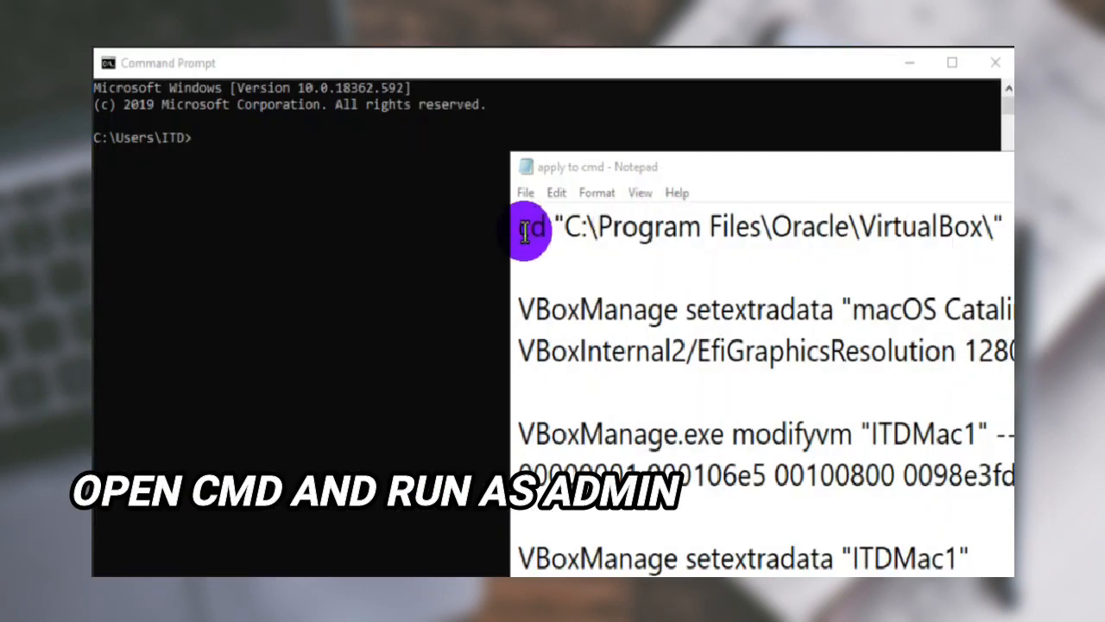
Copy cd "C:\Program Files\Oracle\VirtualBox\" from the Notepad notes and run it in Command Prompt.
drag(522, 229, 1002, 227)
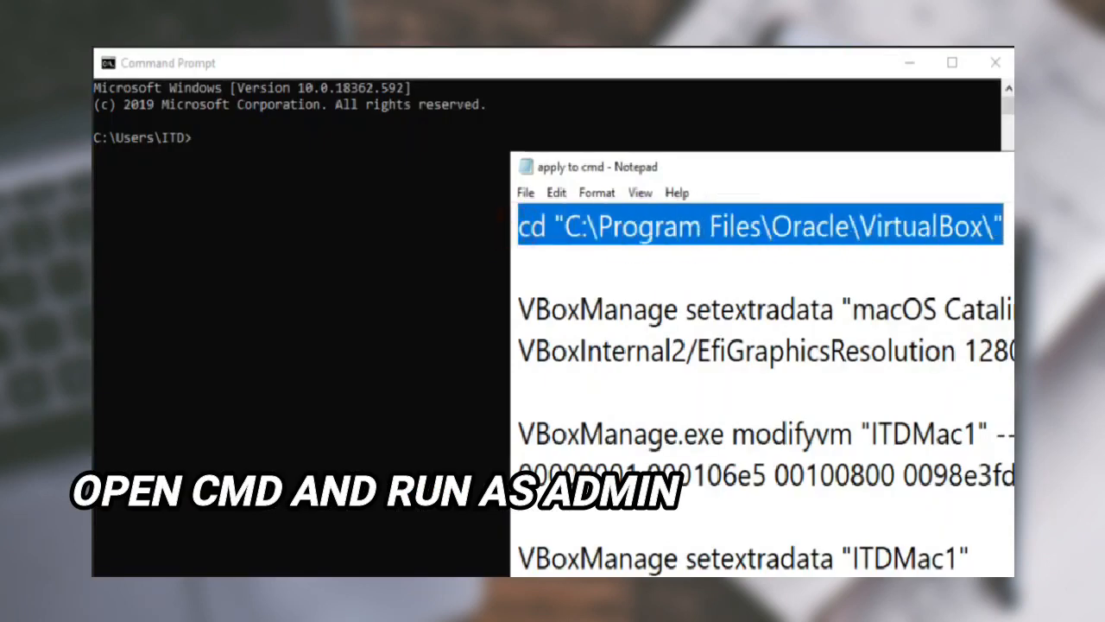
right_click(913, 226)
click(954, 293)
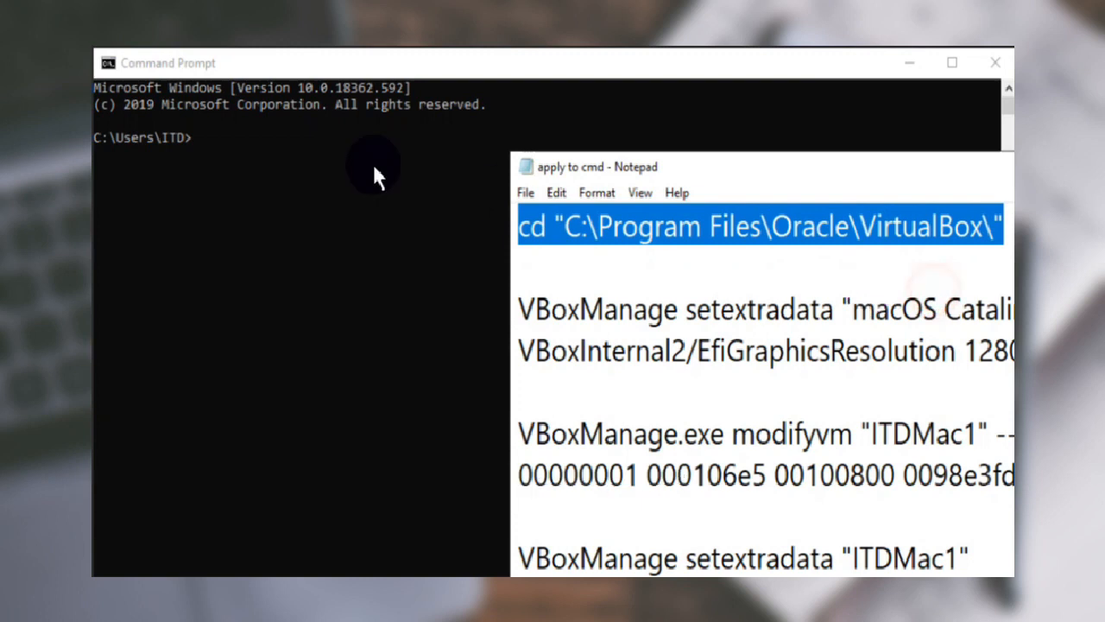
click(331, 161)
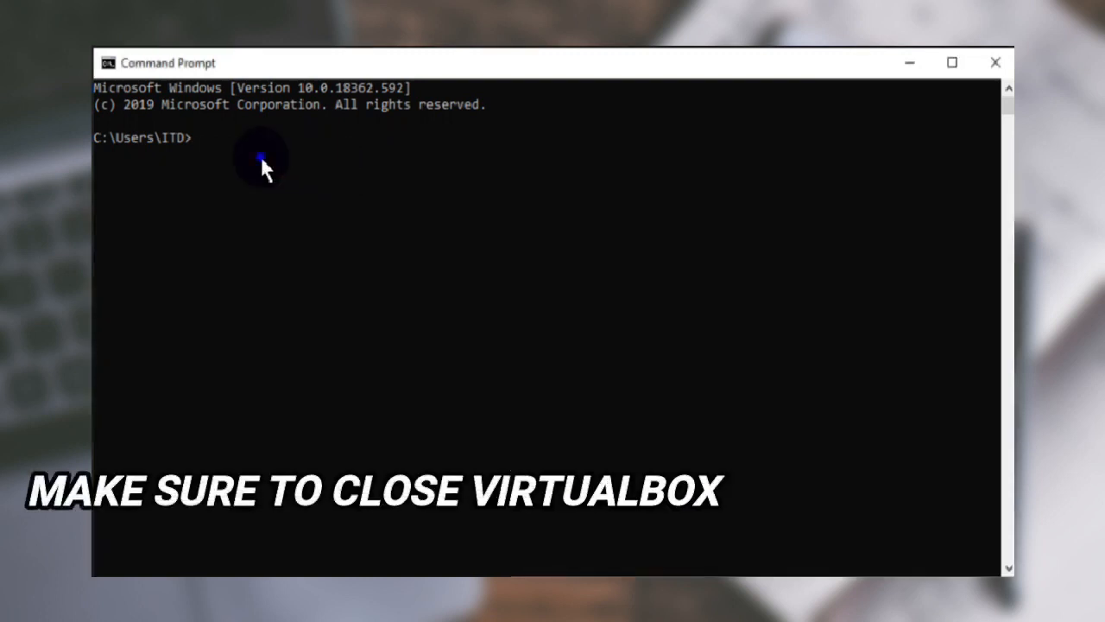
key(ctrl+v)
key(Return)
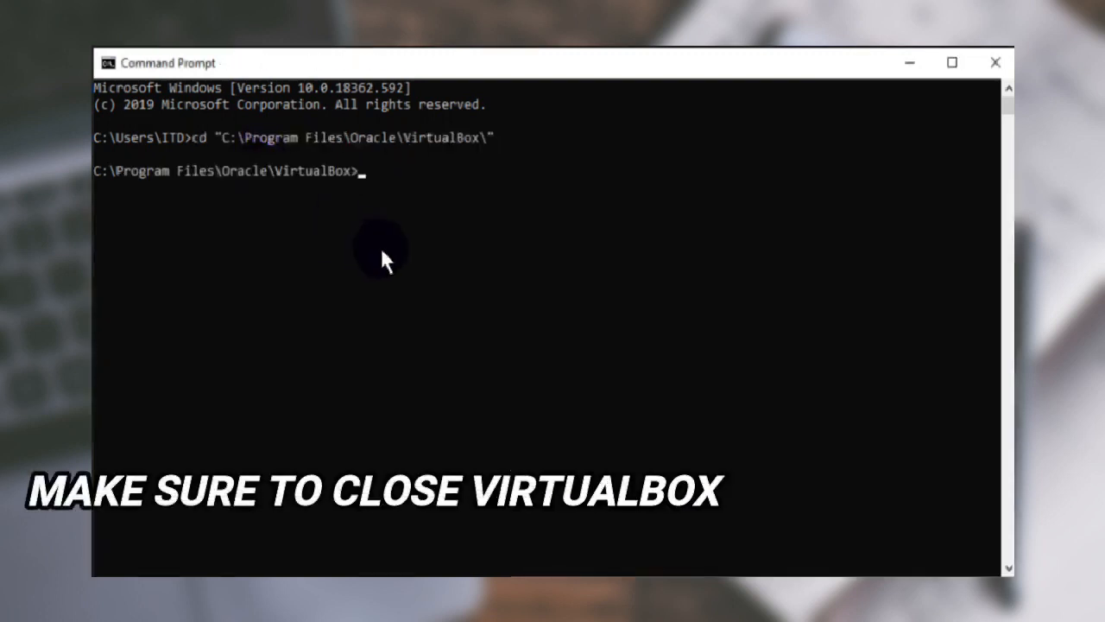
Copy the VBoxManage setextradata command from the notes and run it to set ITDMac's EfiGraphicsResolution to 1280x720.
key(alt+Tab)
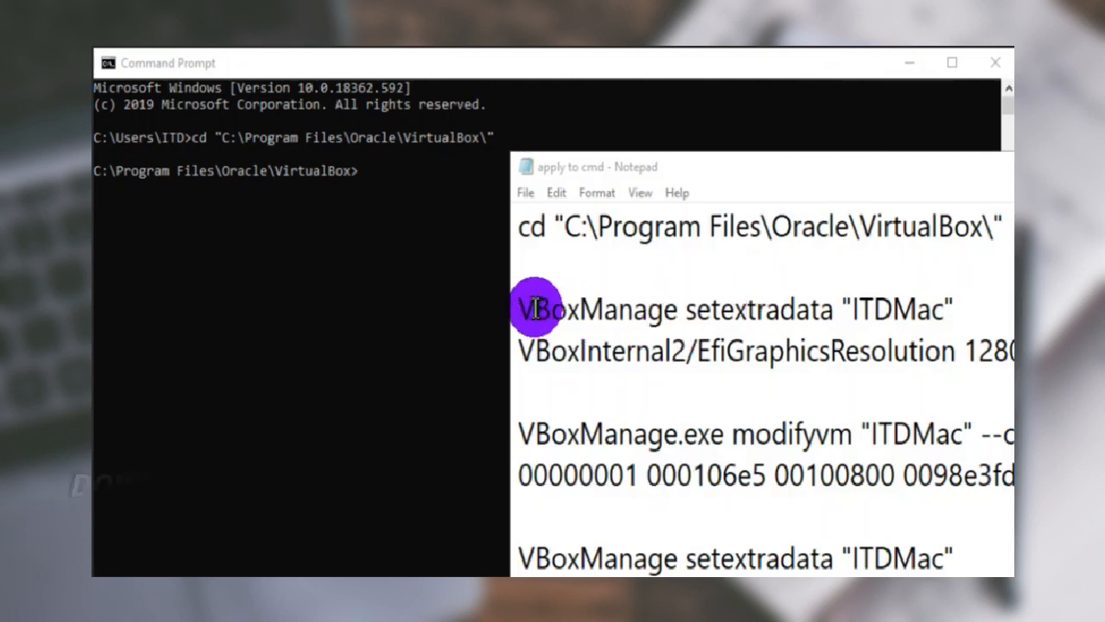
drag(521, 307, 1010, 354)
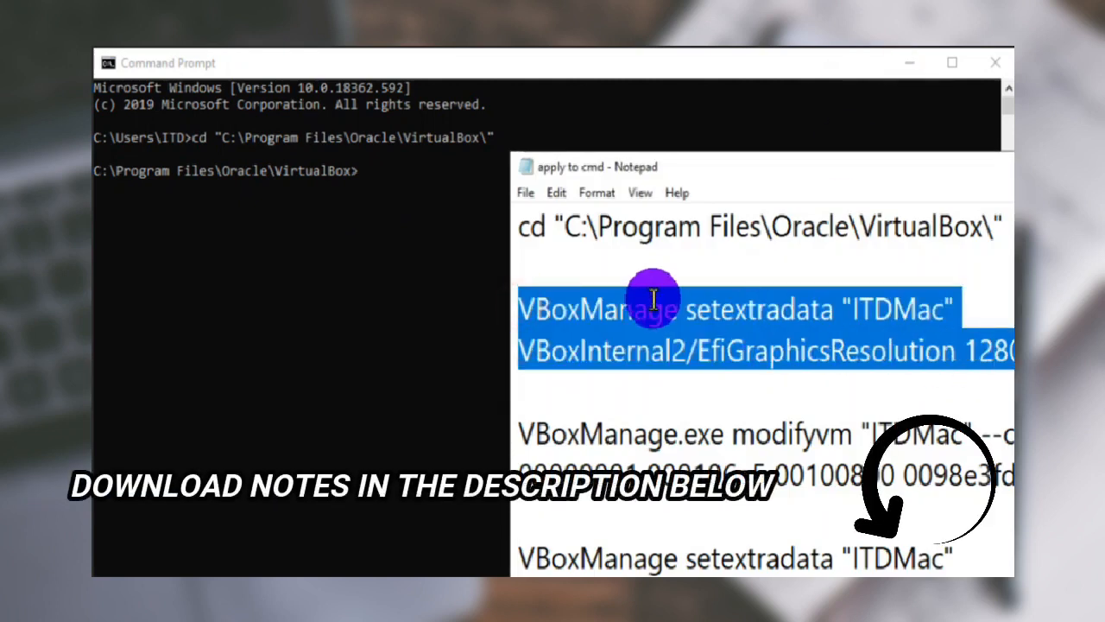
click(396, 196)
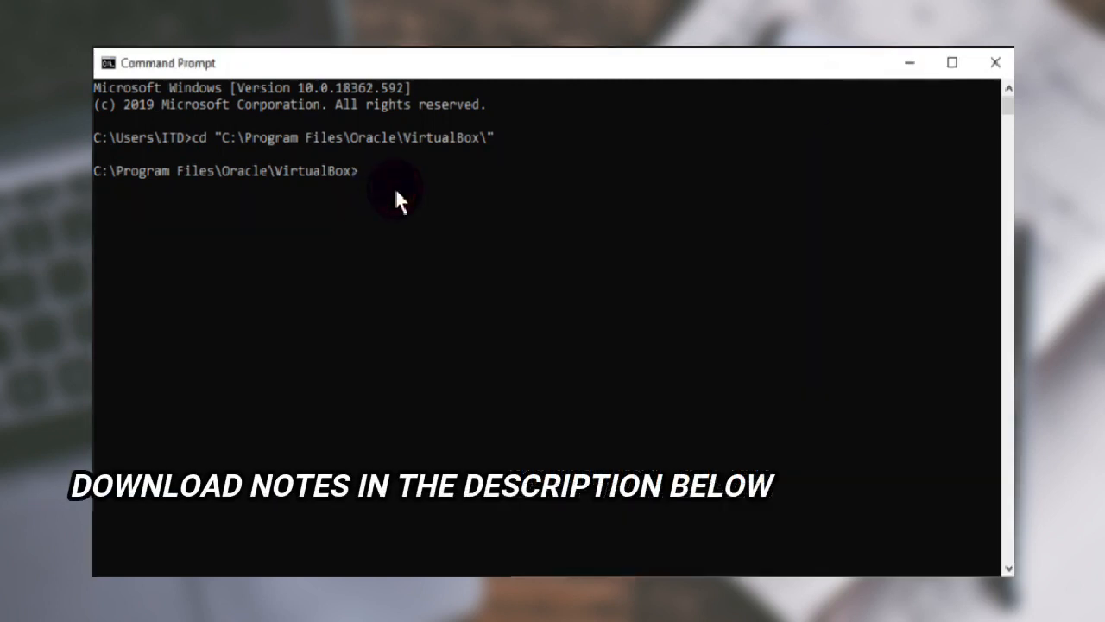
right_click(396, 196)
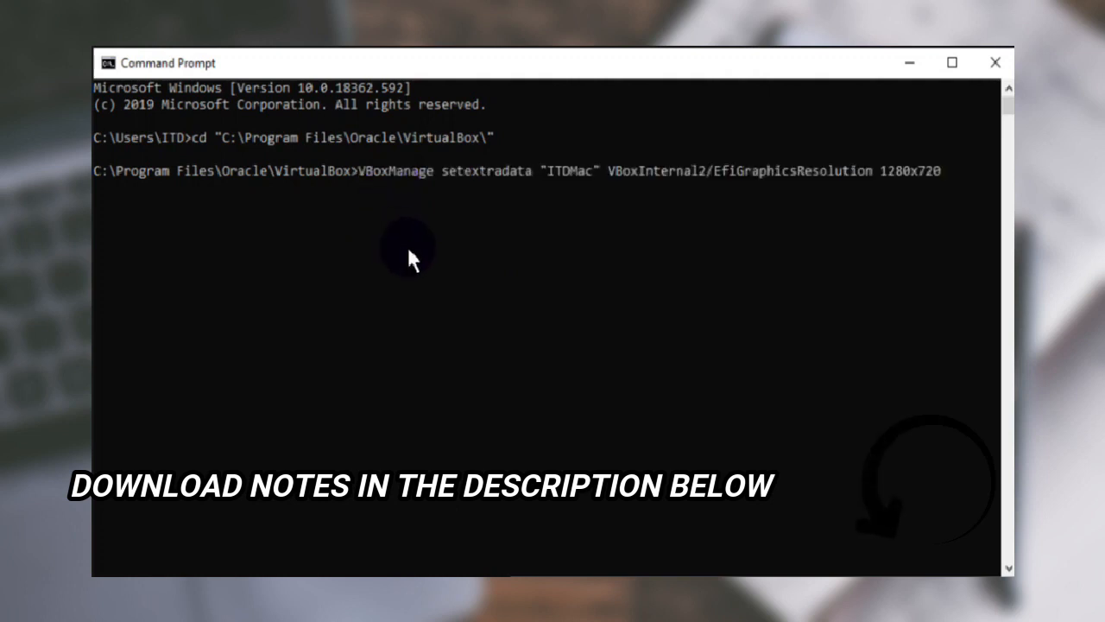
key(Return)
Copy the VBoxManage.exe modifyvm "ITDMac" --cpuidset command from the notes and run it in Command Prompt.
key(alt+Tab)
click(534, 419)
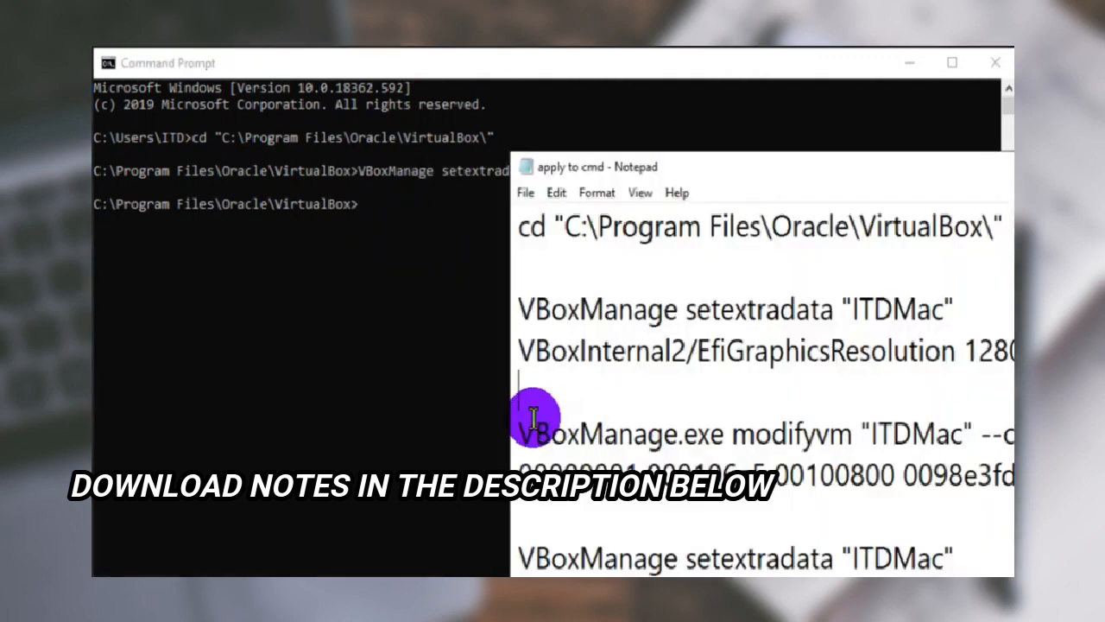
drag(518, 432, 1010, 480)
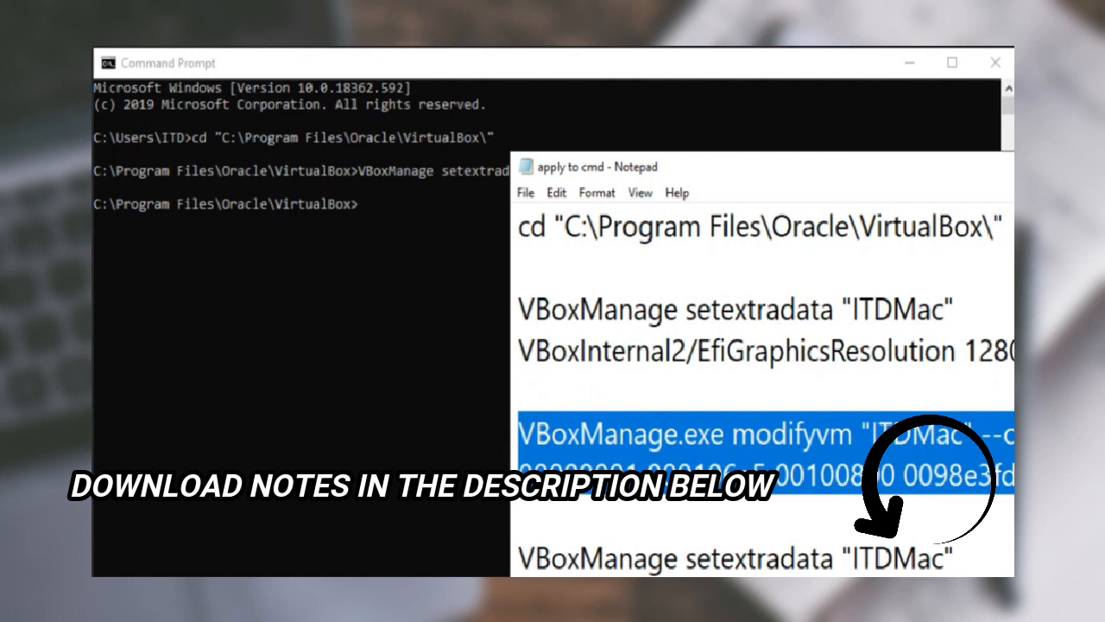
click(436, 292)
right_click(401, 248)
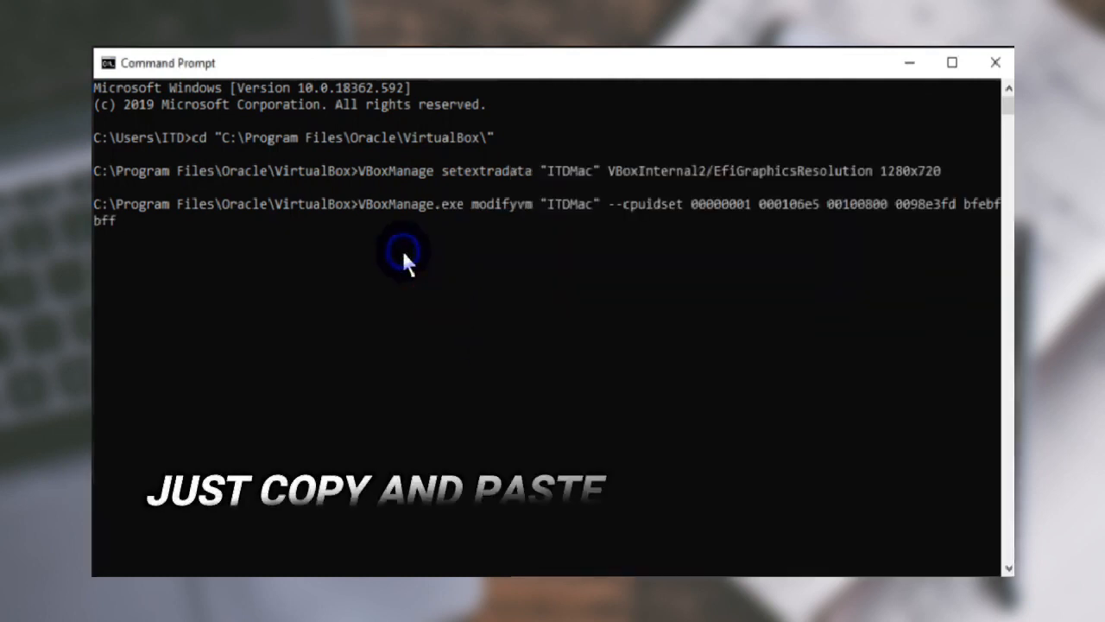
key(Return)
Copy the DmiSystemProduct command from the notes and run it to set ITDMac's system product to "iMac11,3".
key(alt+Tab)
scroll(831, 506, down, 2)
drag(522, 304, 718, 390)
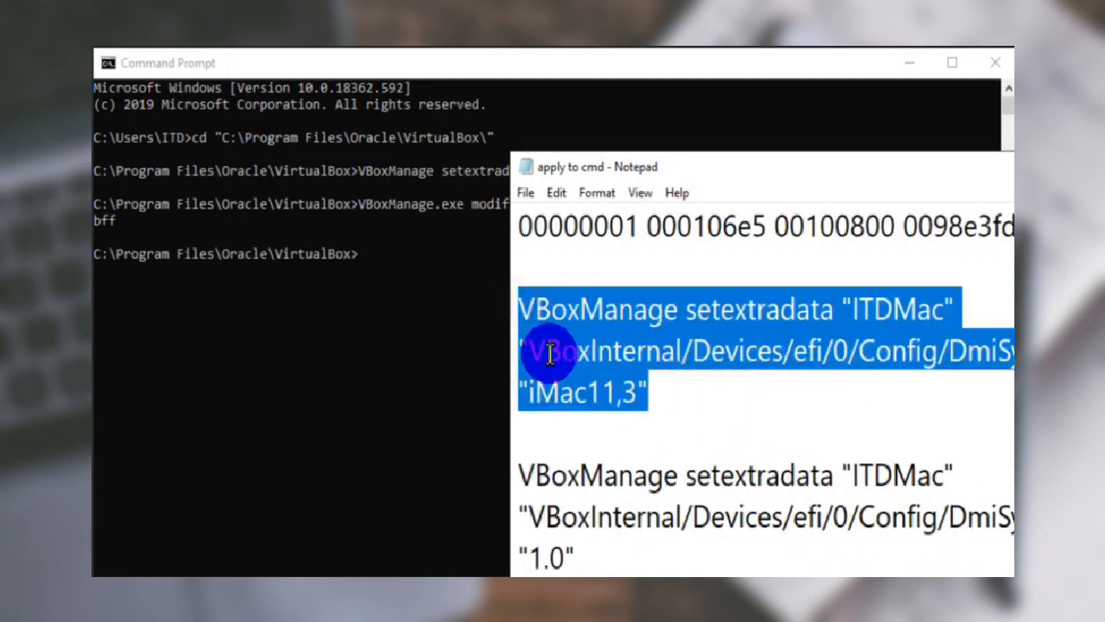
click(414, 296)
right_click(398, 265)
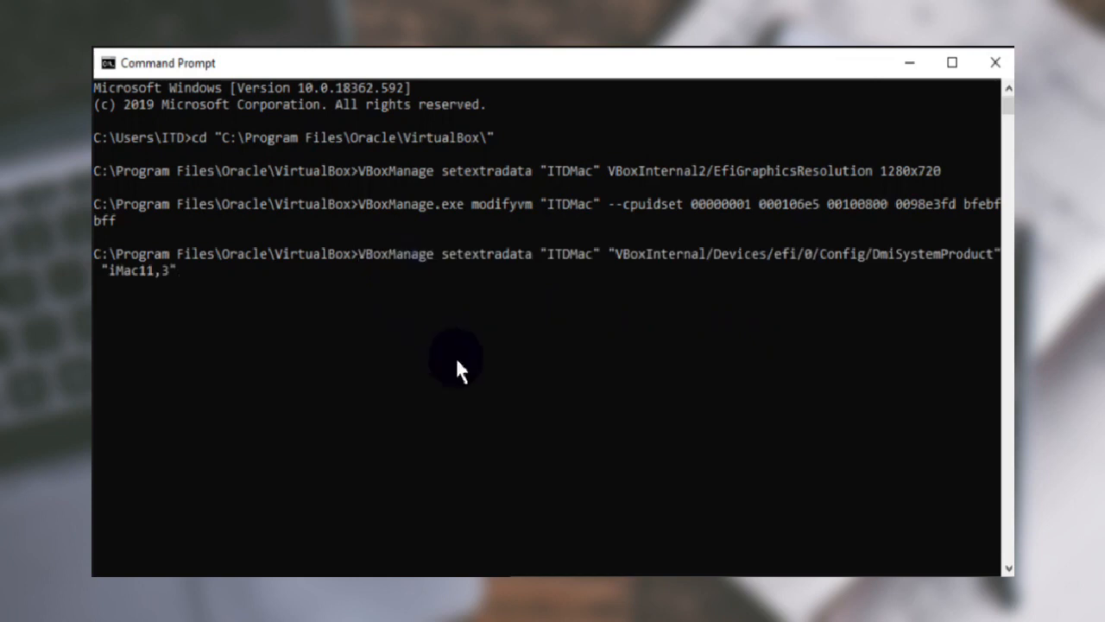
key(Return)
Copy the DmiSystemVersion command from the notes and run it to set ITDMac's system version to "1.0".
key(alt+Tab)
click(708, 445)
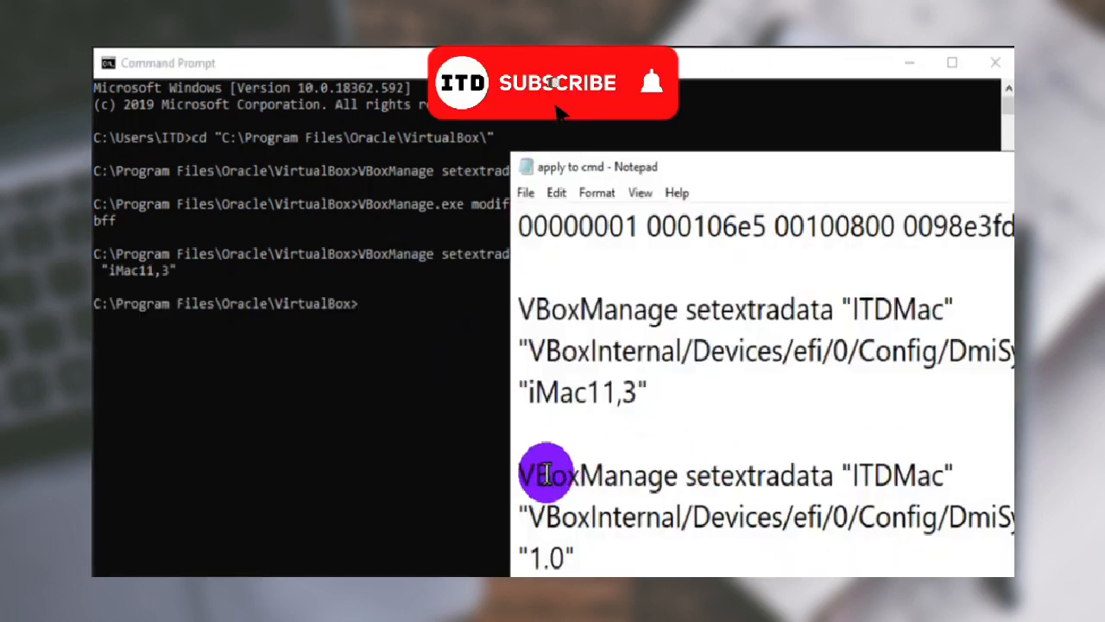
scroll(622, 464, down, 2)
drag(520, 302, 622, 375)
right_click(611, 335)
click(635, 398)
click(417, 355)
right_click(429, 331)
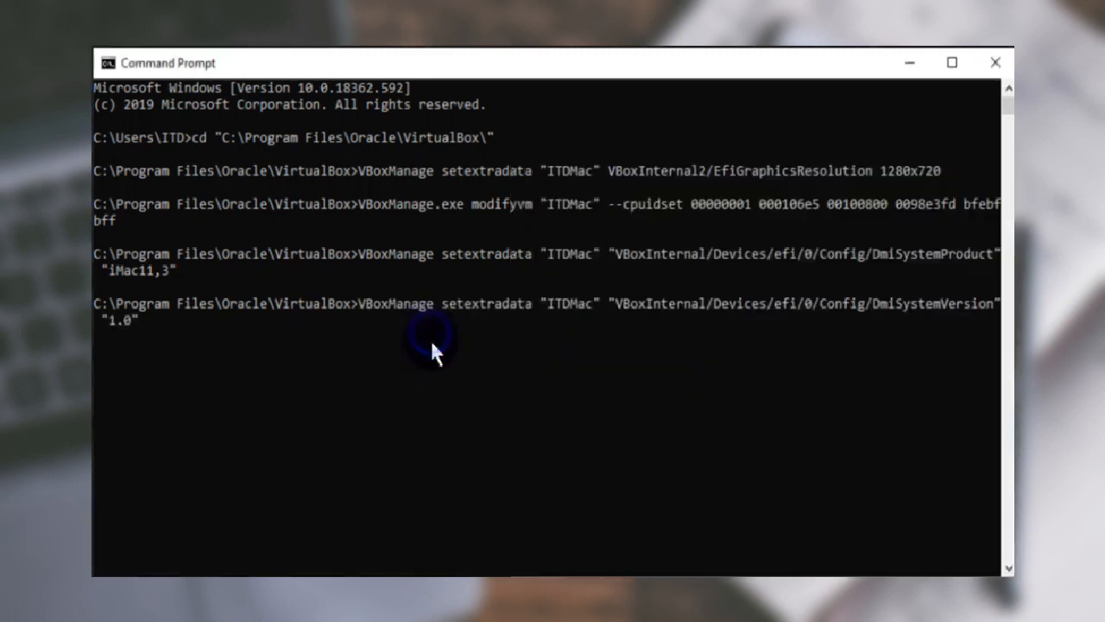
key(Return)
Copy the DmiBoardProduct command from the notes and run it to set ITDMac's board product to "Iloveapple".
key(alt+Tab)
click(698, 446)
drag(520, 474, 723, 562)
right_click(684, 509)
click(697, 245)
click(455, 377)
right_click(457, 380)
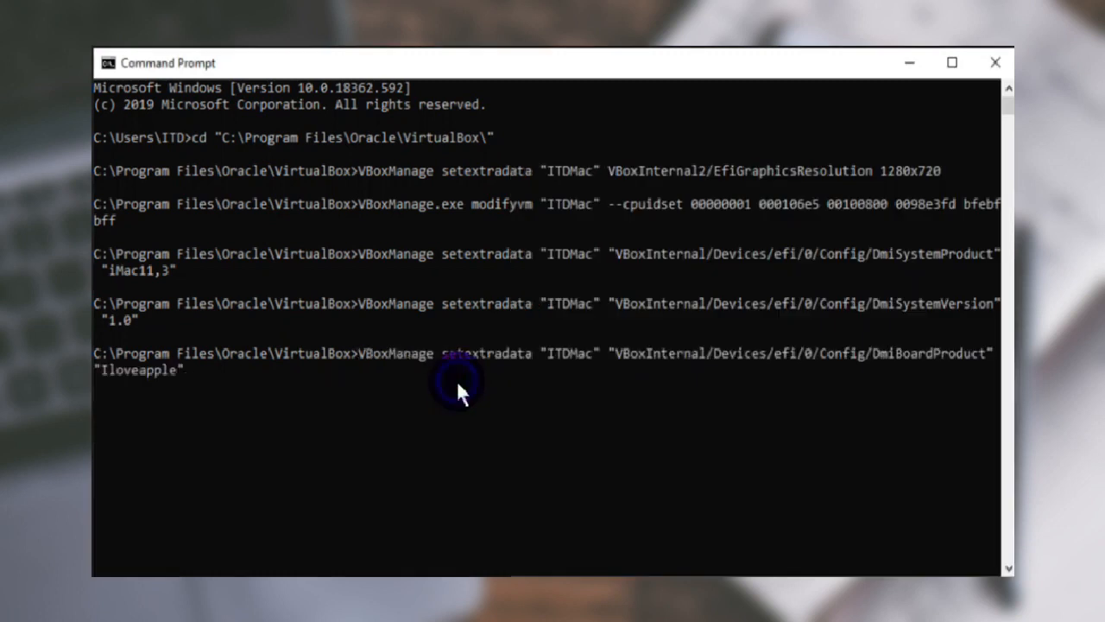
key(Return)
Copy the next VBoxManage command after the DmiBoardProduct one from the notes and paste it into Command Prompt.
key(alt+Tab)
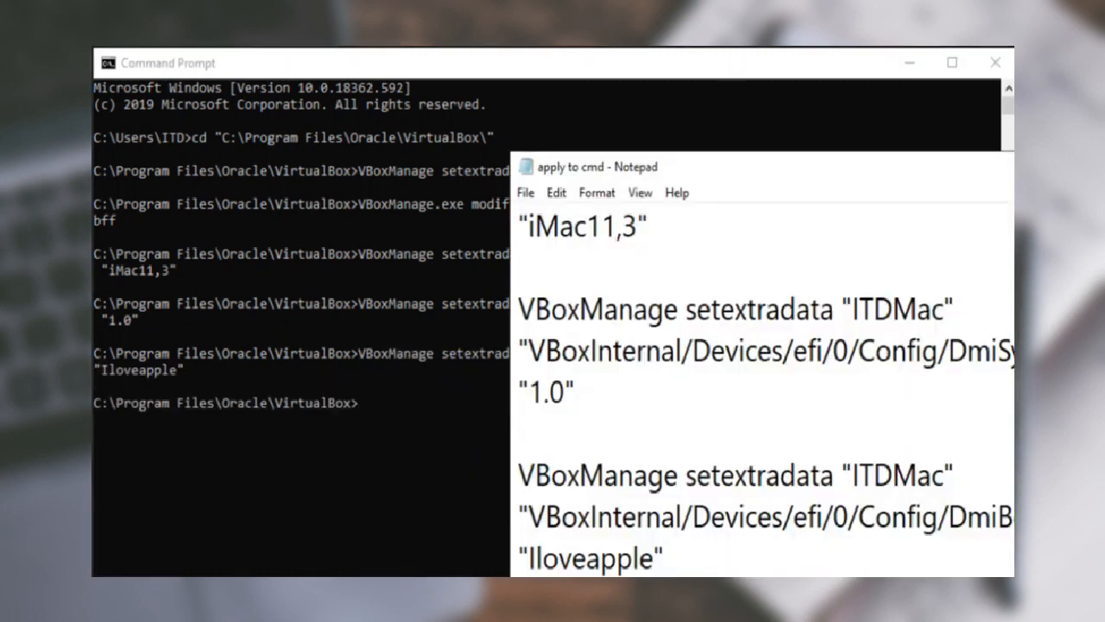
right_click(760, 423)
click(771, 452)
click(360, 435)
right_click(423, 419)
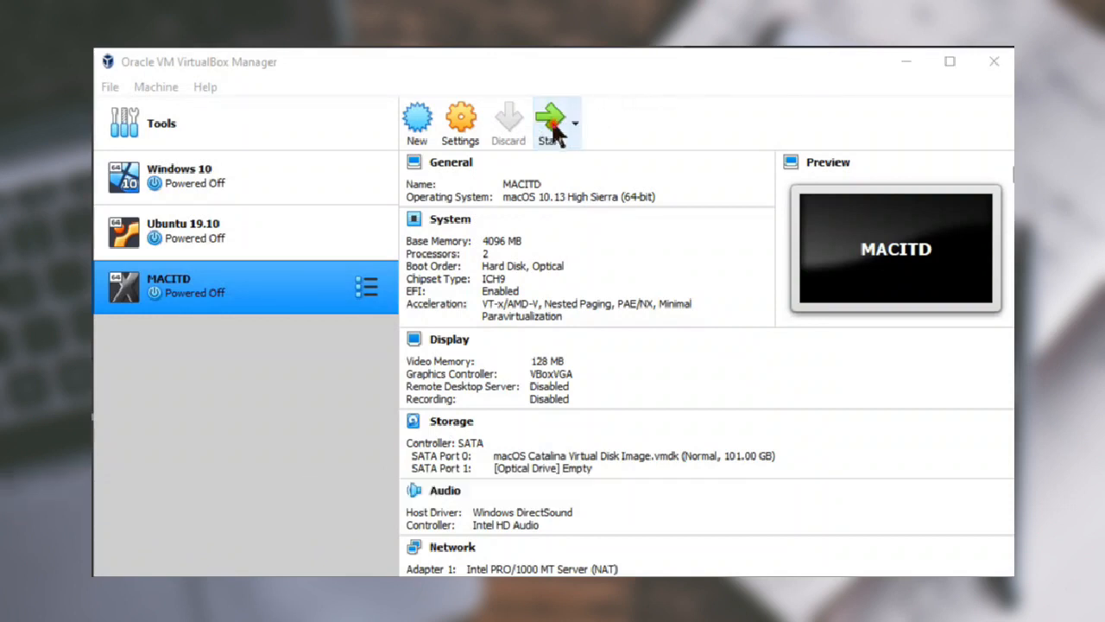
Switch to VirtualBox Manager and start the MACITD virtual machine.
click(553, 130)
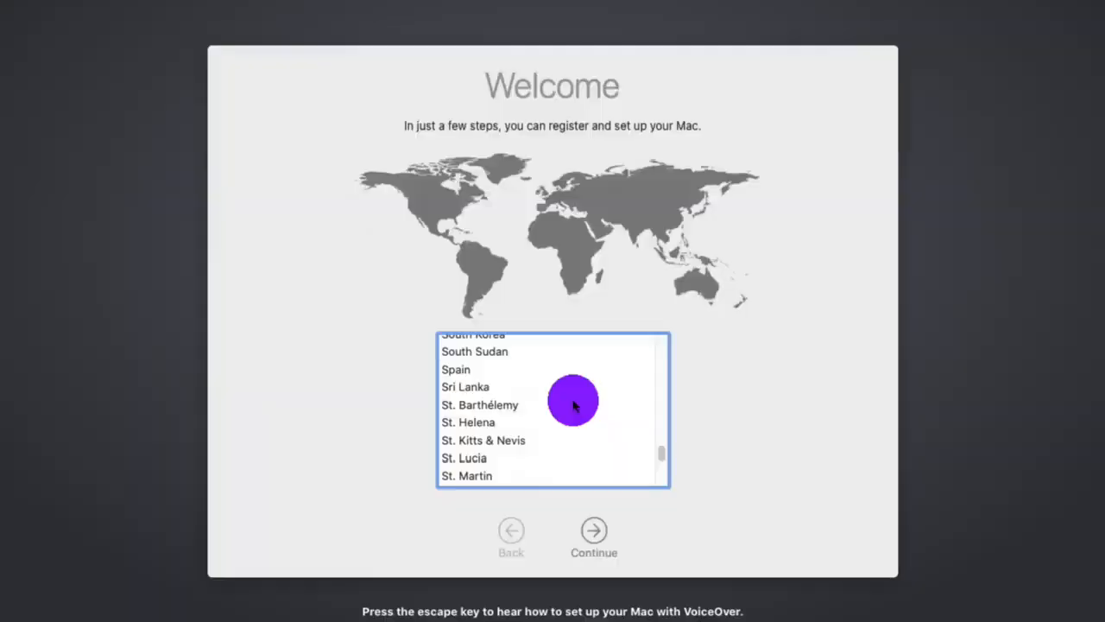
Choose United States as the country for the Mac's setup and continue past the data and privacy notice.
scroll(574, 401, down, 5)
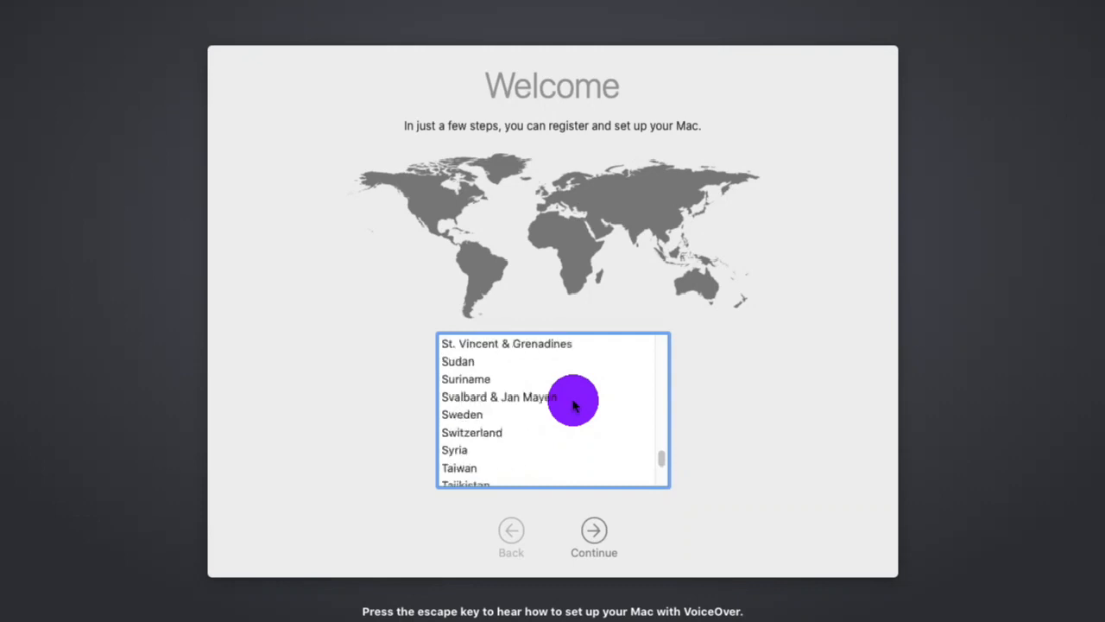
scroll(572, 404, down, 10)
scroll(572, 404, up, 5)
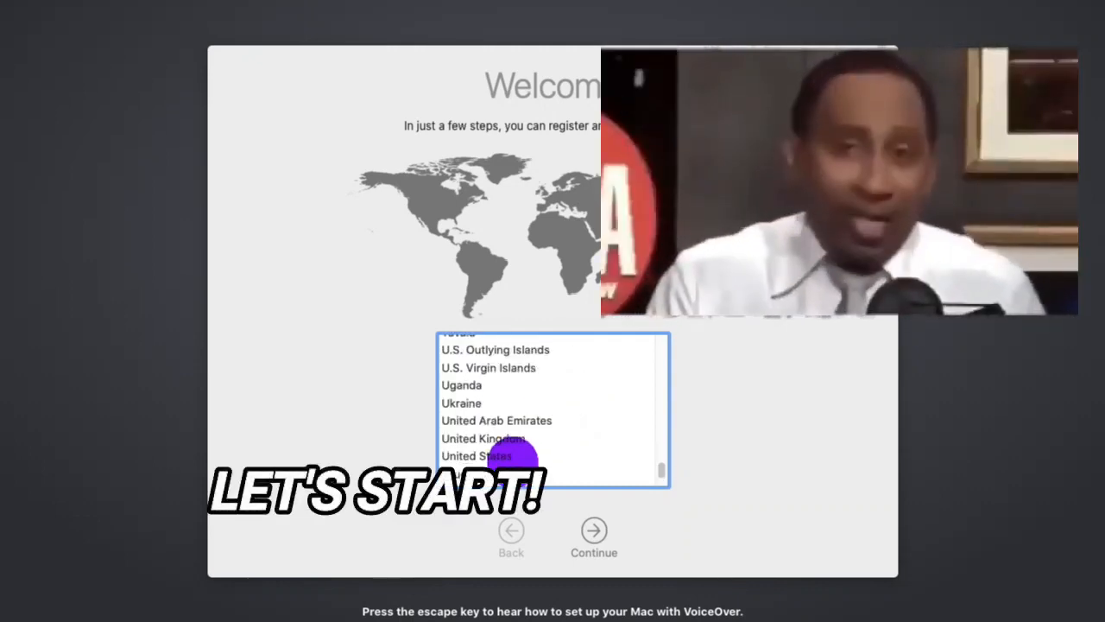
click(511, 456)
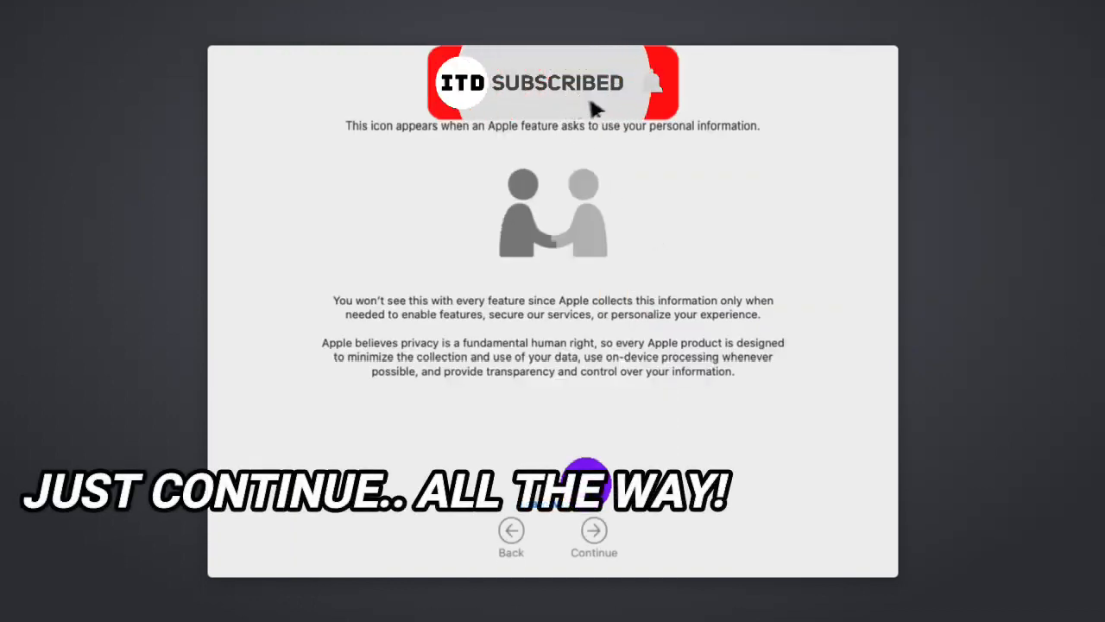
click(592, 544)
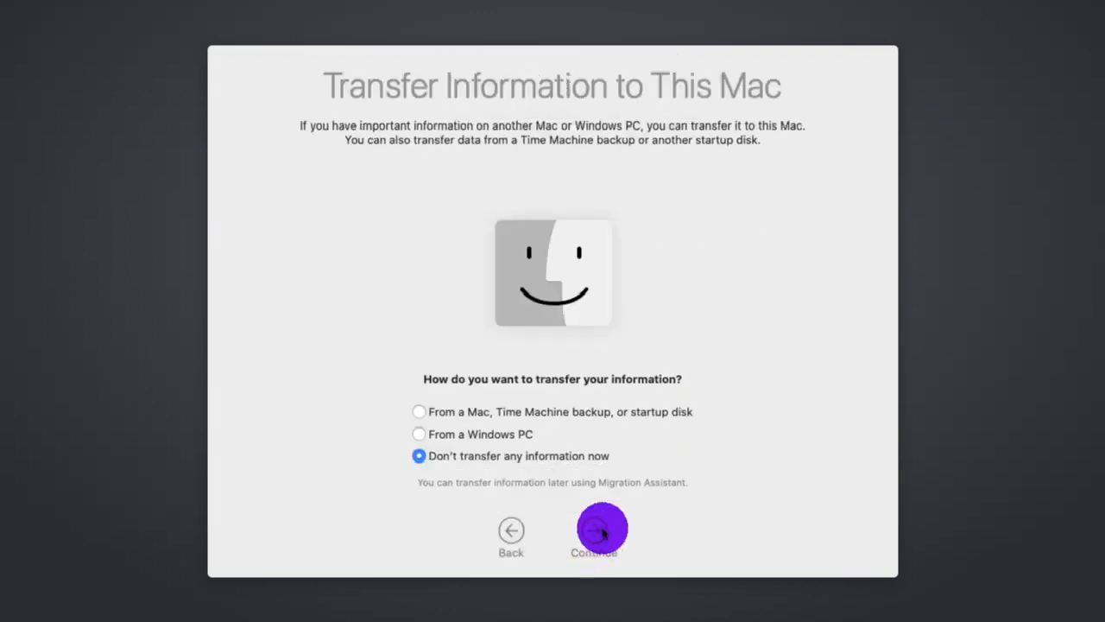
Continue without transferring any information to this Mac and skip signing in with an Apple ID.
click(602, 532)
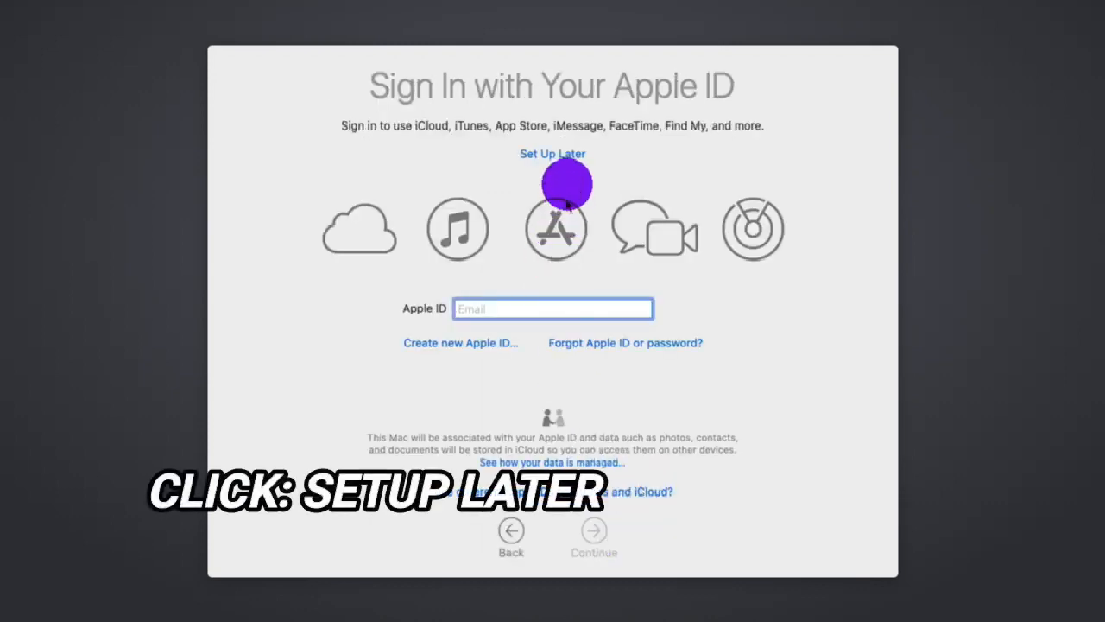
click(561, 155)
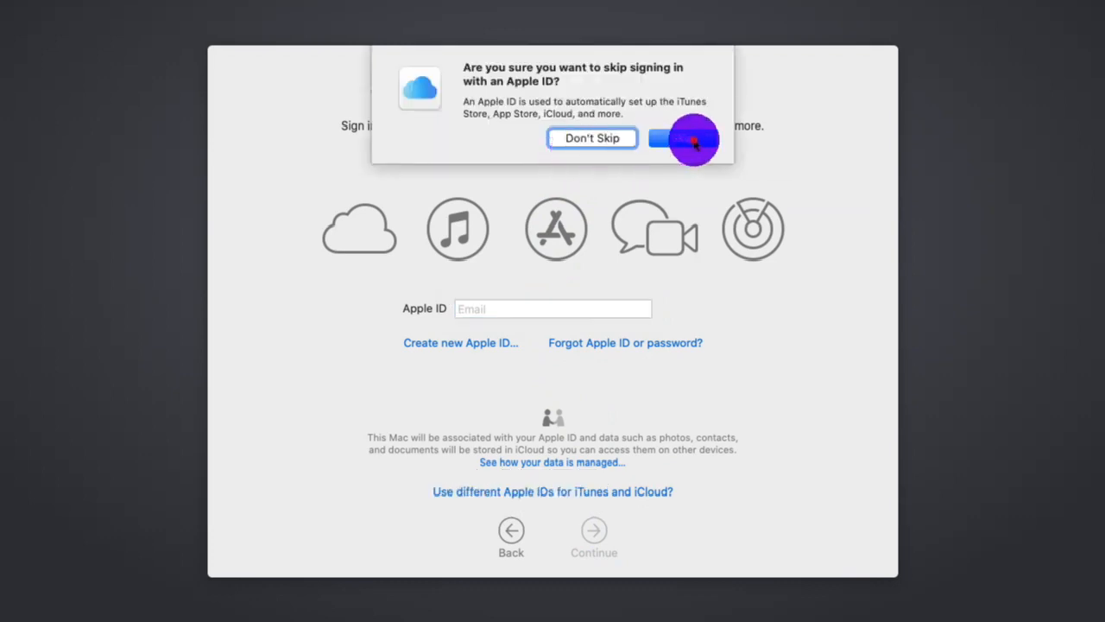
click(695, 143)
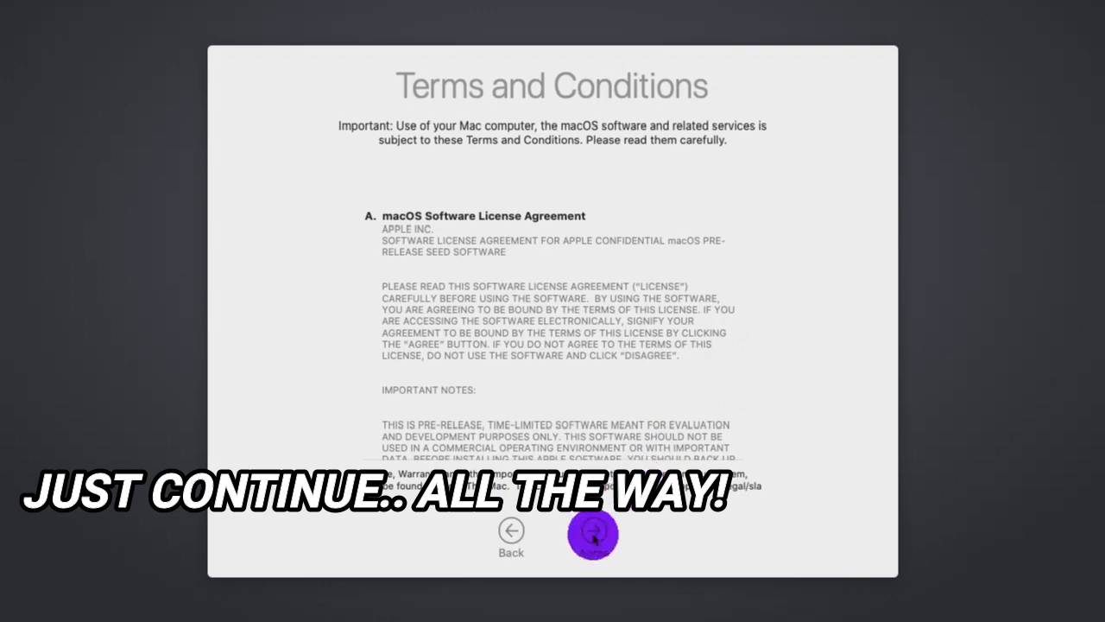
Agree to the Terms and Conditions and confirm acceptance of the macOS Software License Agreement.
click(593, 533)
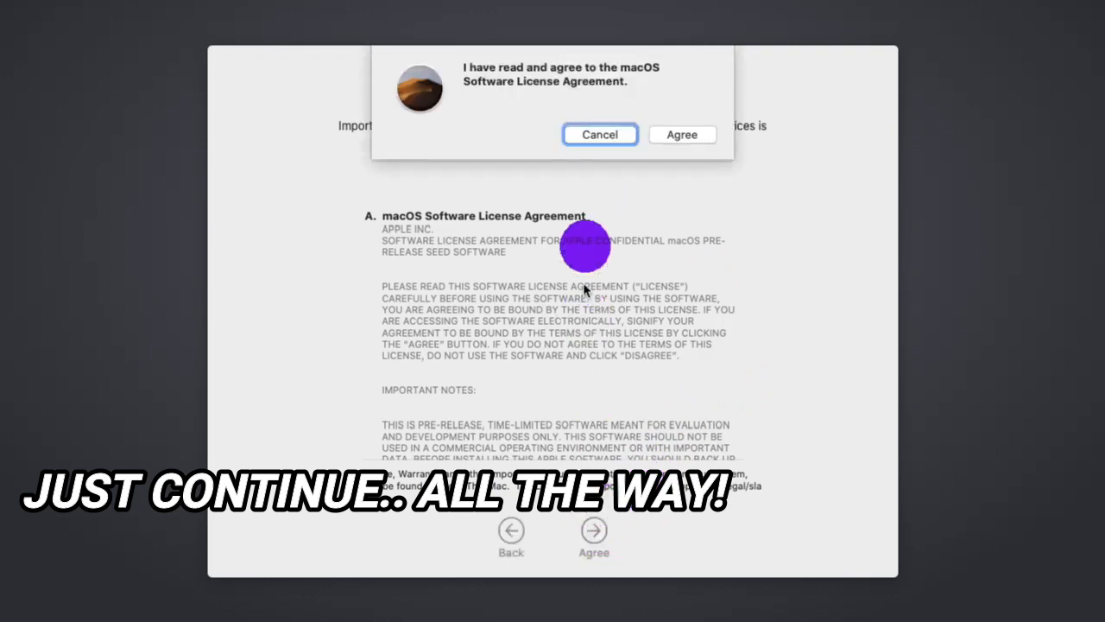
click(672, 134)
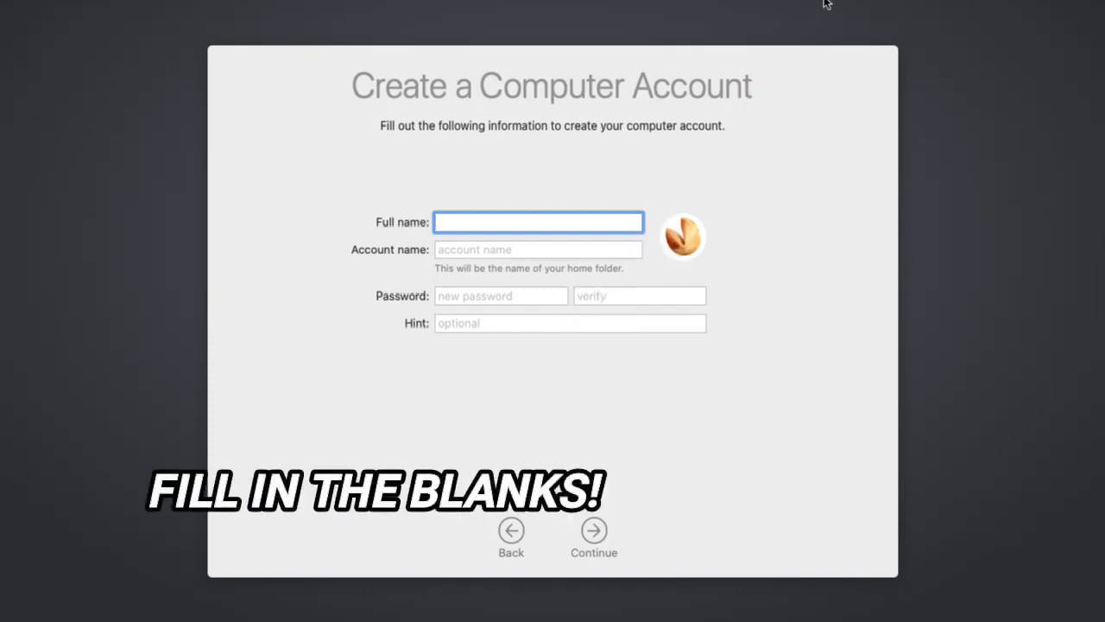
Enter "Mac ITD" as the computer account's full name and keep "macitd" as the account name.
click(621, 130)
click(458, 211)
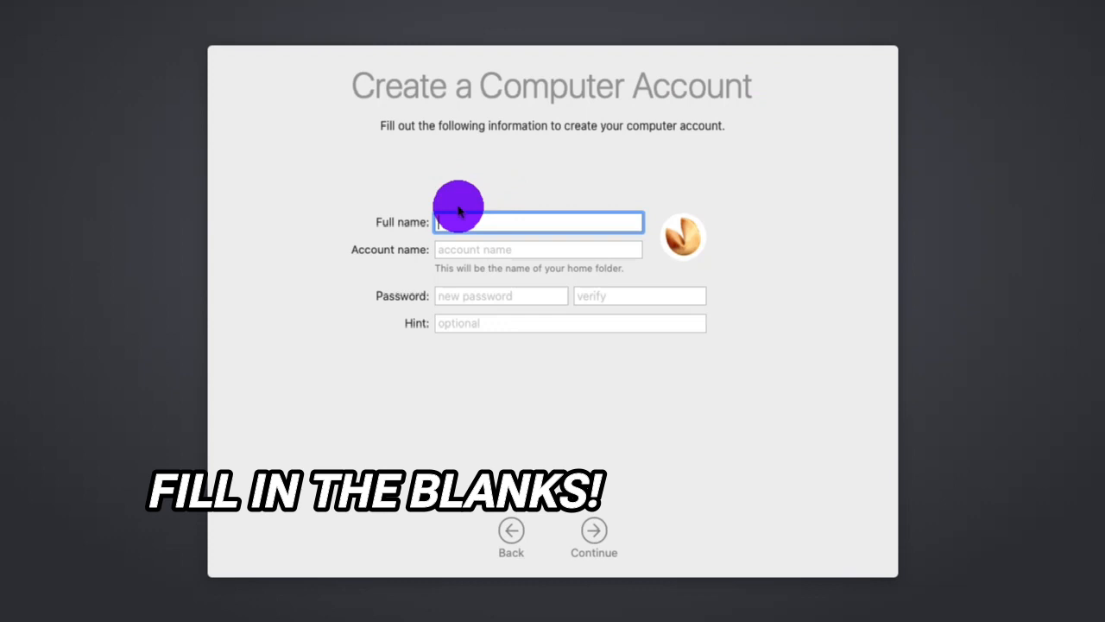
click(458, 222)
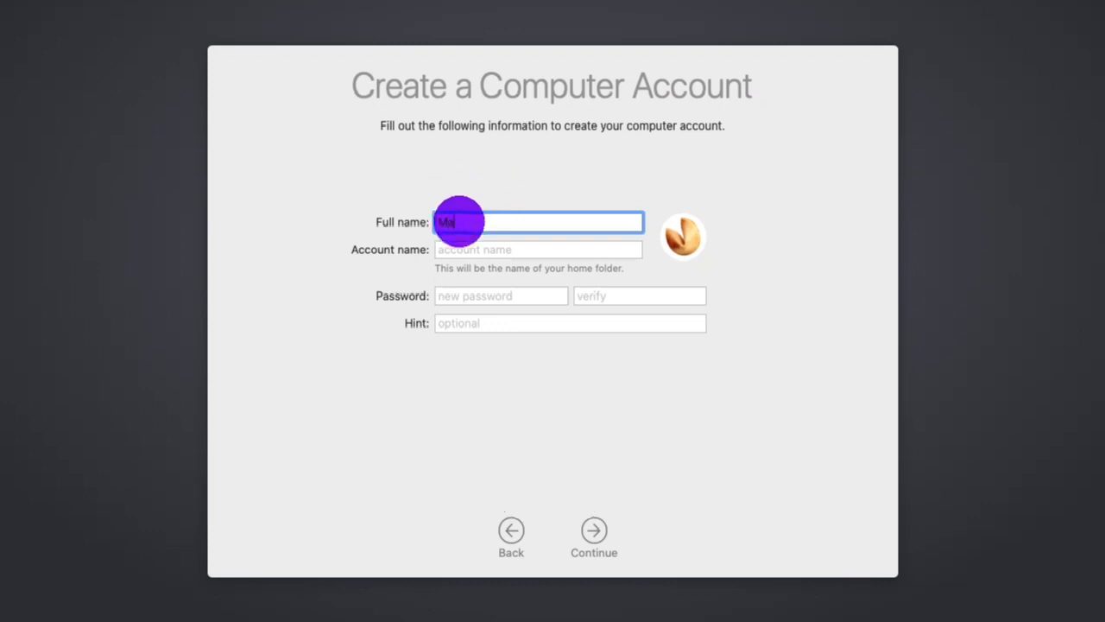
text(Mac ITD)
key(Tab)
key(Tab)
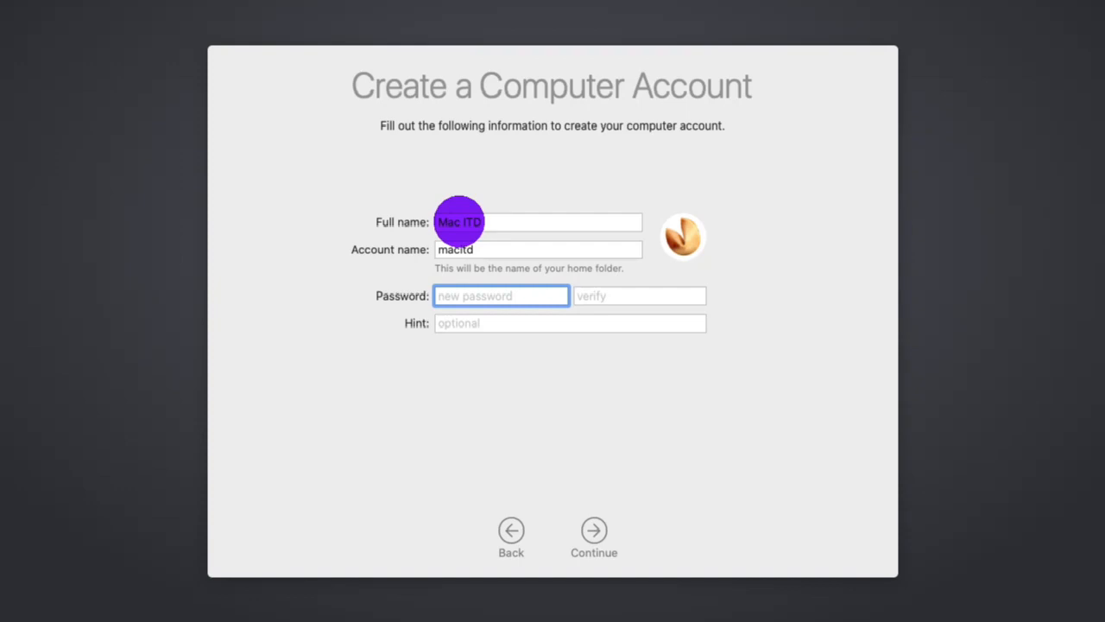
Enter and verify the computer account's password without a hint, and accept the default Express Set Up settings.
text(*********)
click(604, 292)
text(***)
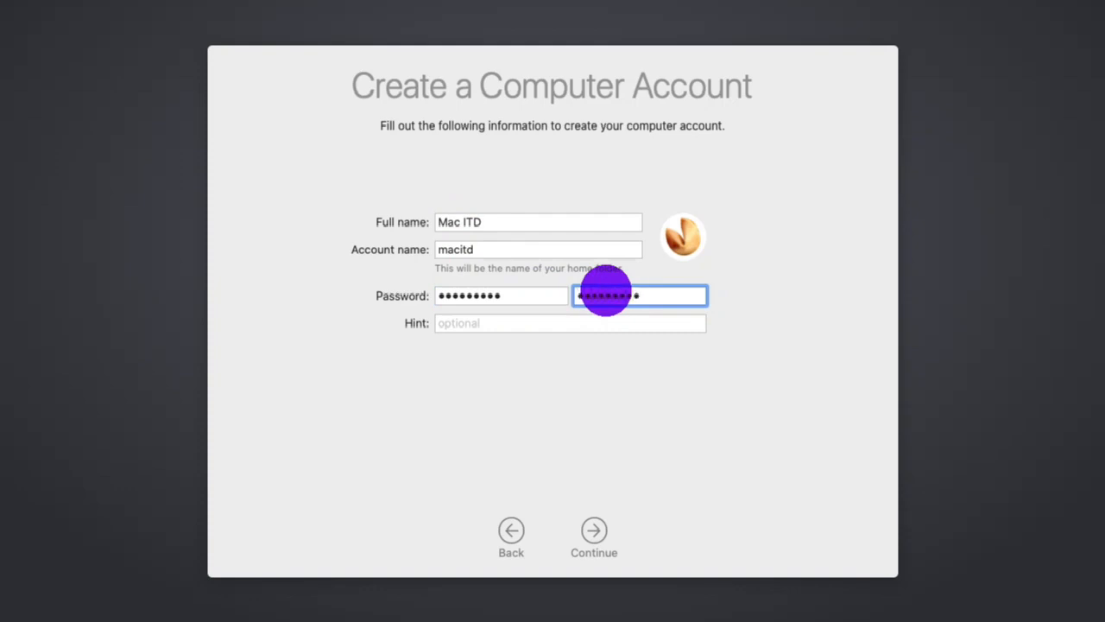
click(591, 530)
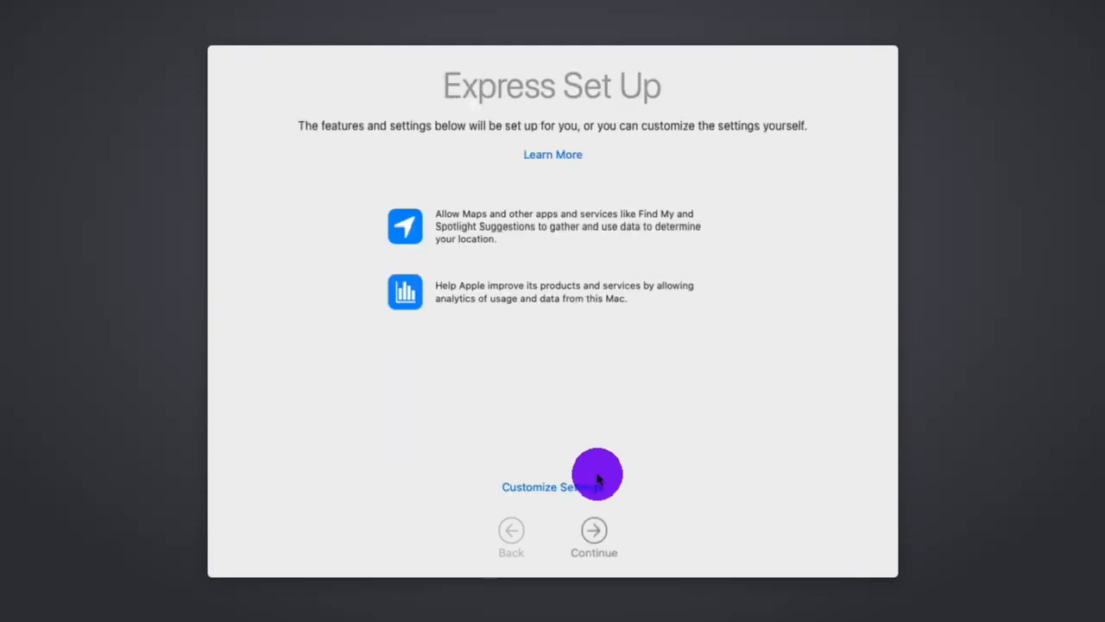
click(597, 530)
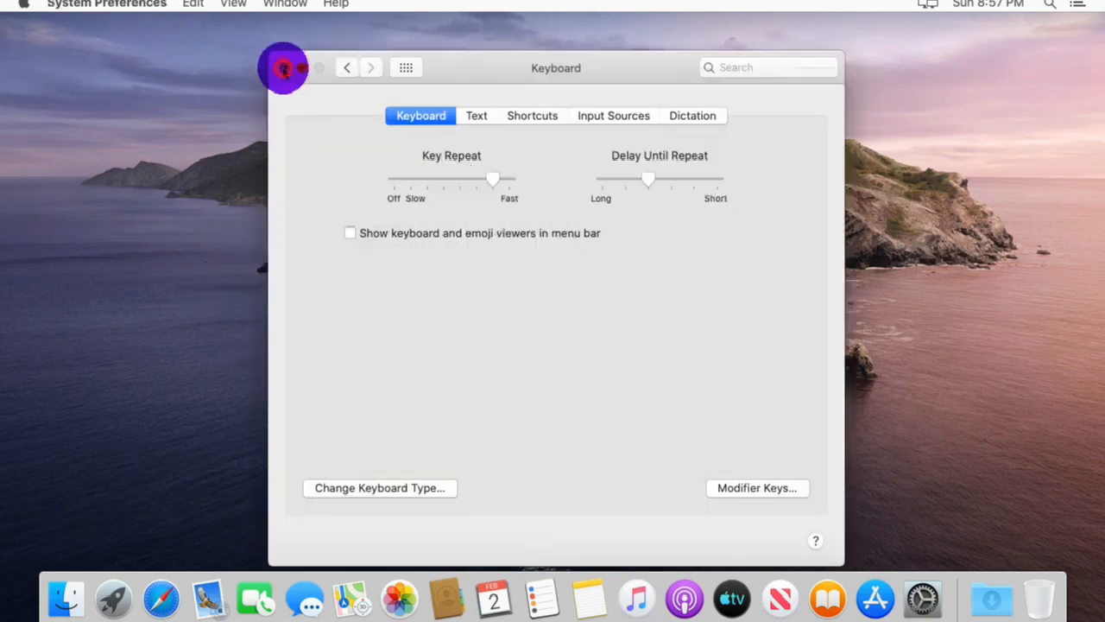
Close the Keyboard preferences window and the Safari window to return to the desktop.
click(279, 65)
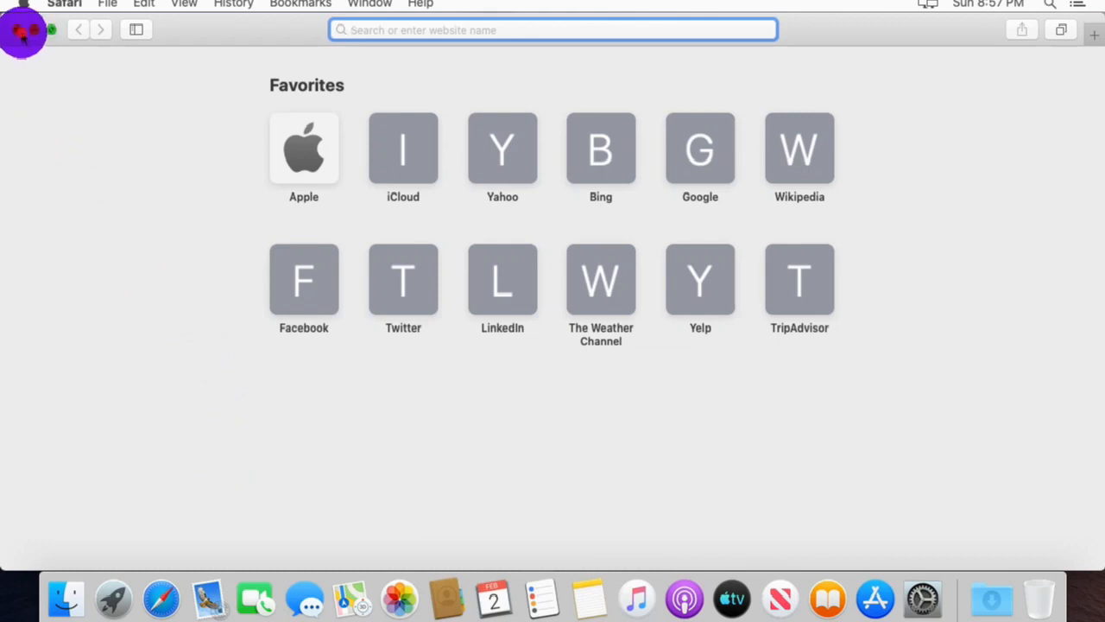
click(18, 31)
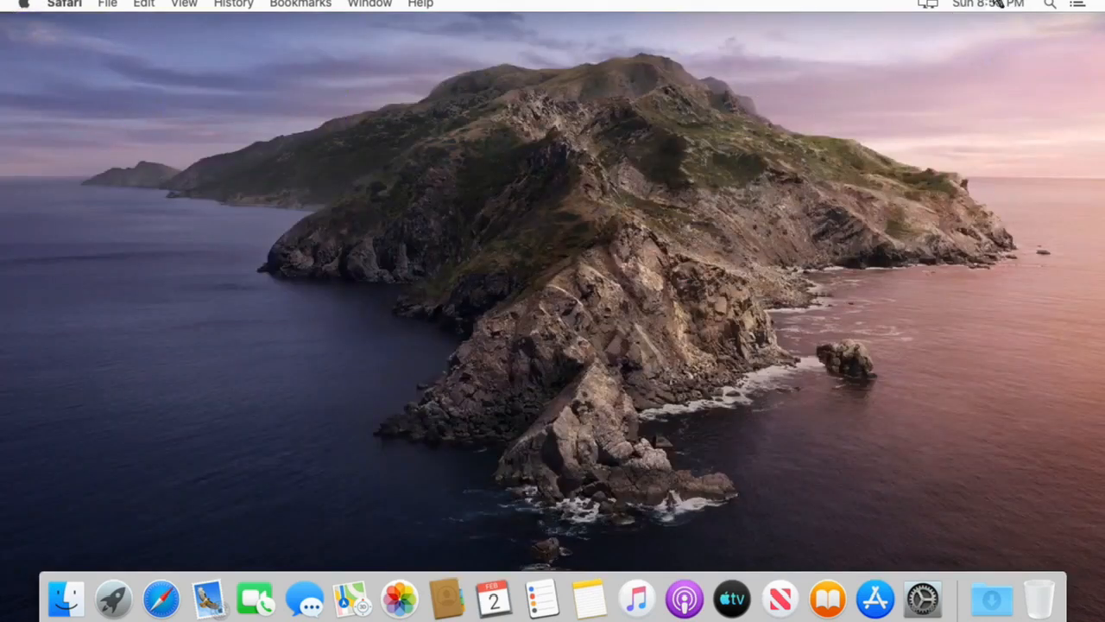